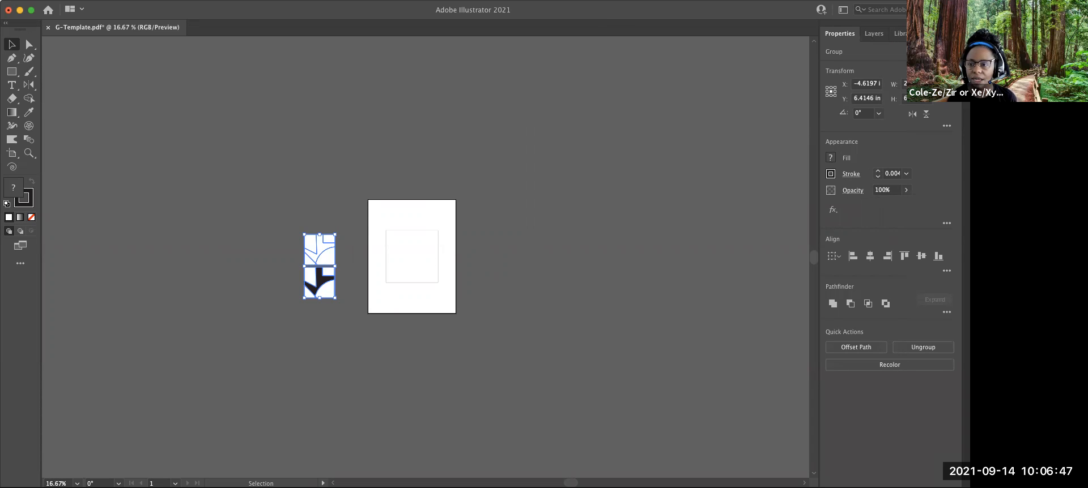
# Step: Duplicate the letter-size template artboard with its square until nine artboards form a three-by-three grid
pyautogui.click(441, 243)
pyautogui.click(445, 223)
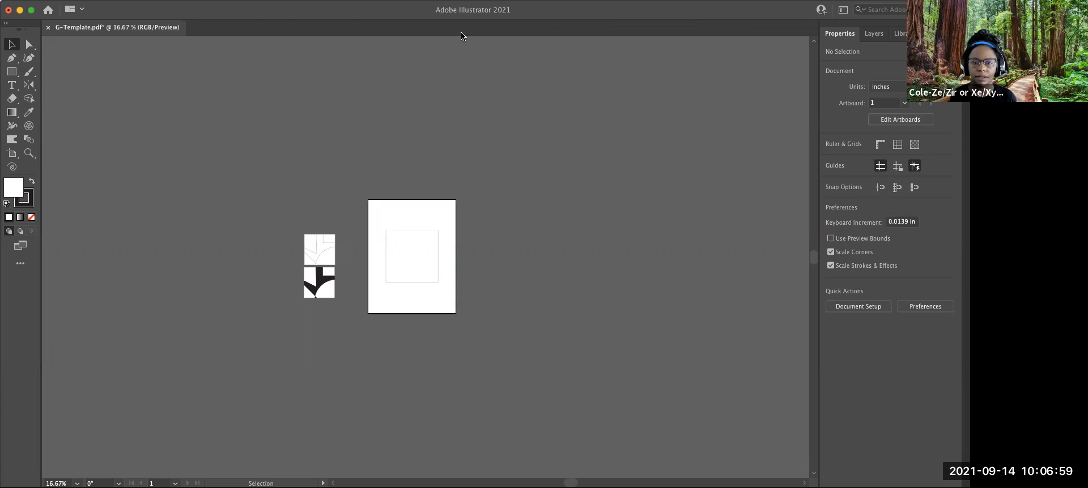
pyautogui.click(11, 157)
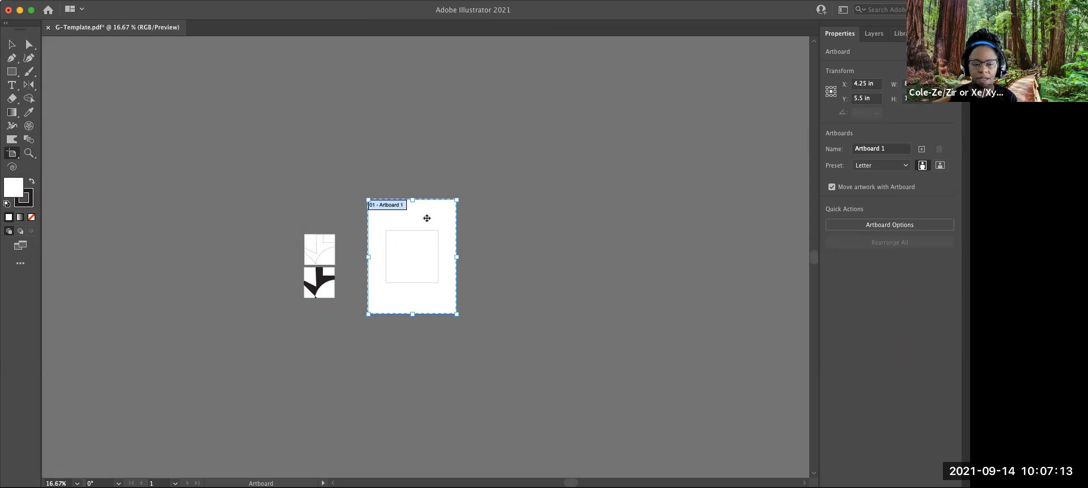
pyautogui.moveTo(427, 218); pyautogui.dragTo(373, 457)
pyautogui.scroll(-5, 586, 335)
pyautogui.moveTo(438, 375); pyautogui.dragTo(632, 381)
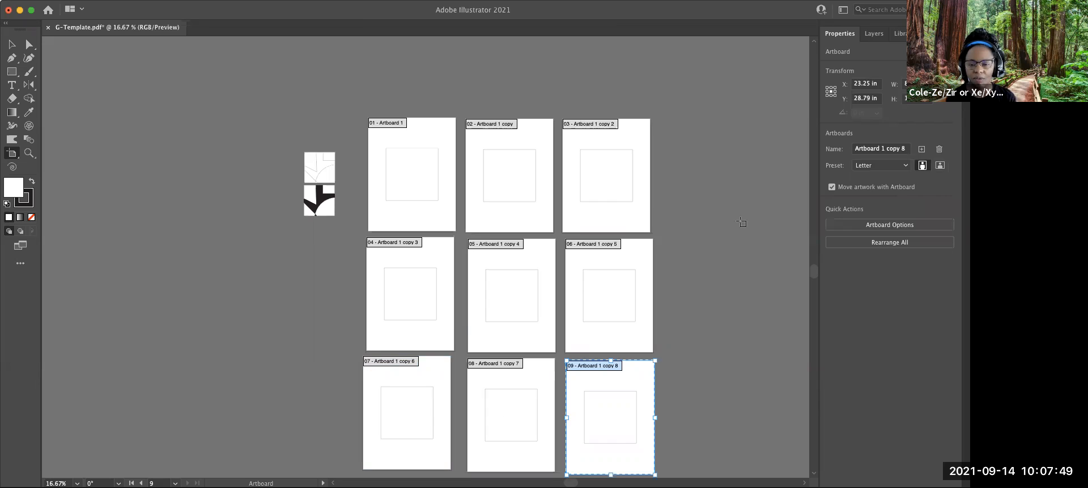
pyautogui.click(11, 44)
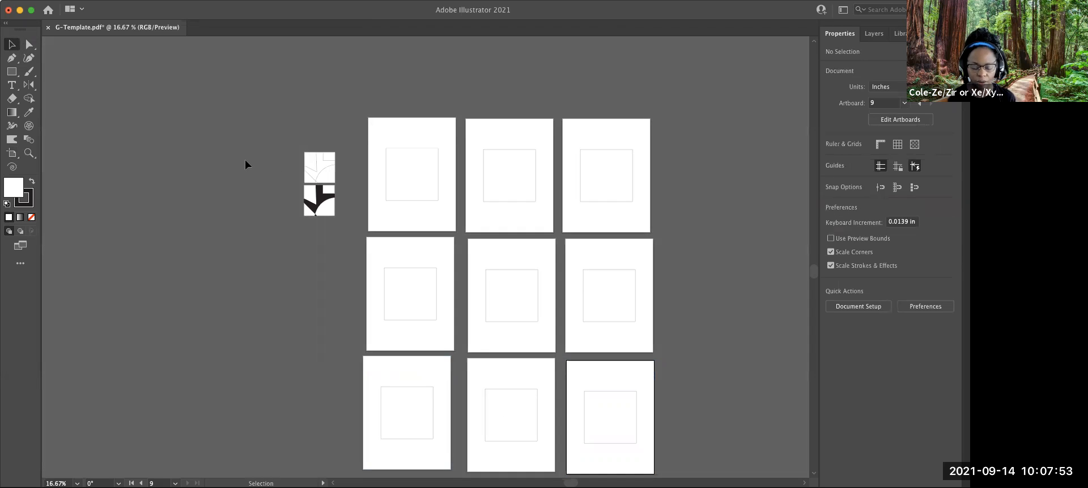
# Step: Examine how the line-art sample square beside the first artboard is built from its paths
pyautogui.press('super+equal')
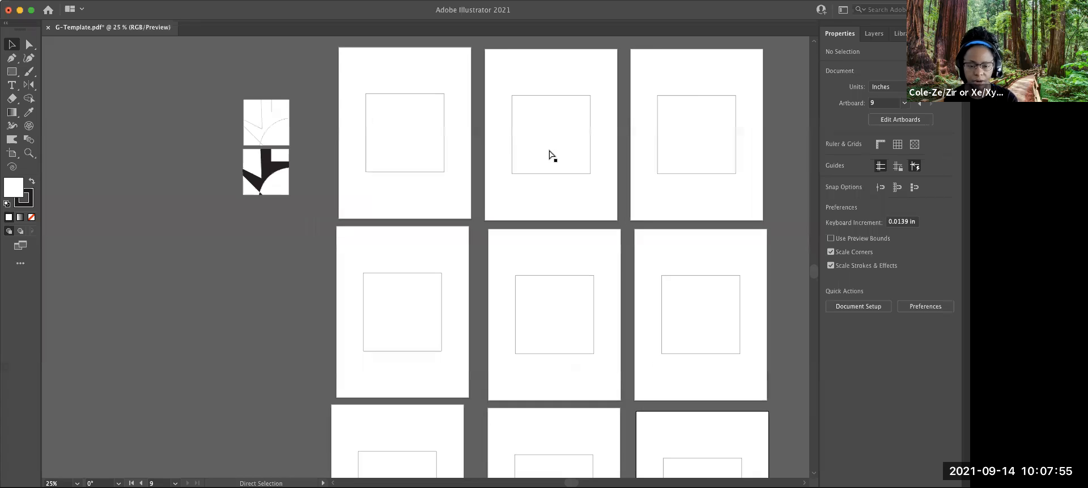
pyautogui.press('super+equal')
pyautogui.moveTo(290, 226); pyautogui.dragTo(375, 302)
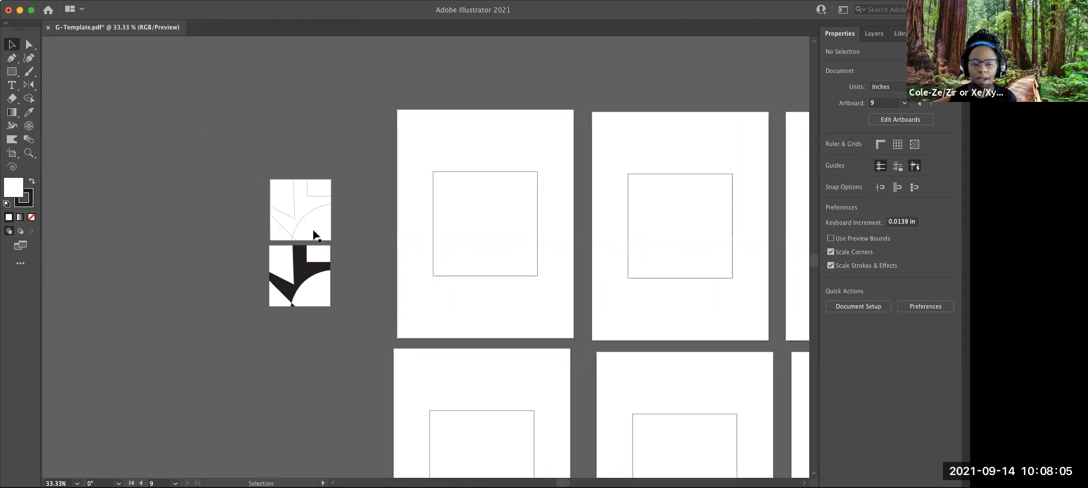
pyautogui.moveTo(354, 232); pyautogui.dragTo(252, 181)
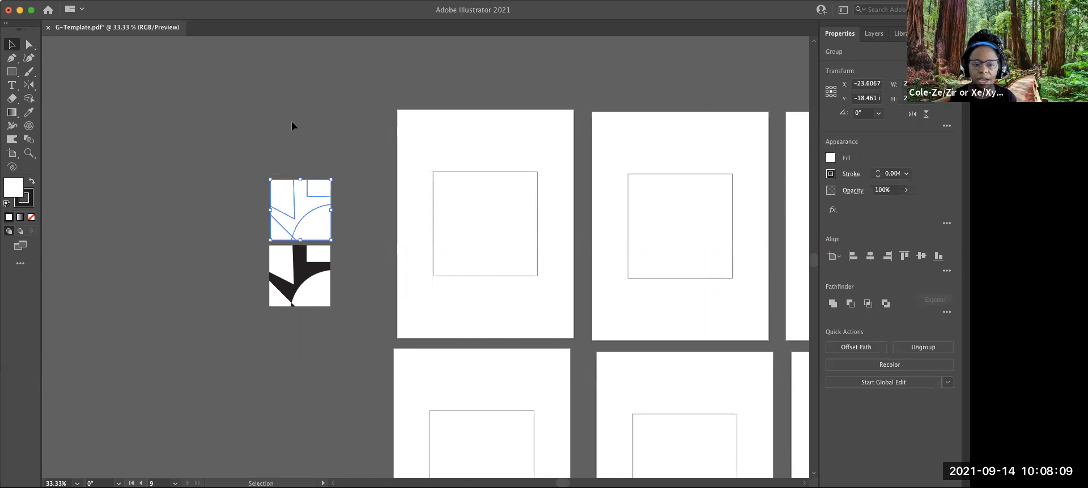
pyautogui.click(12, 57)
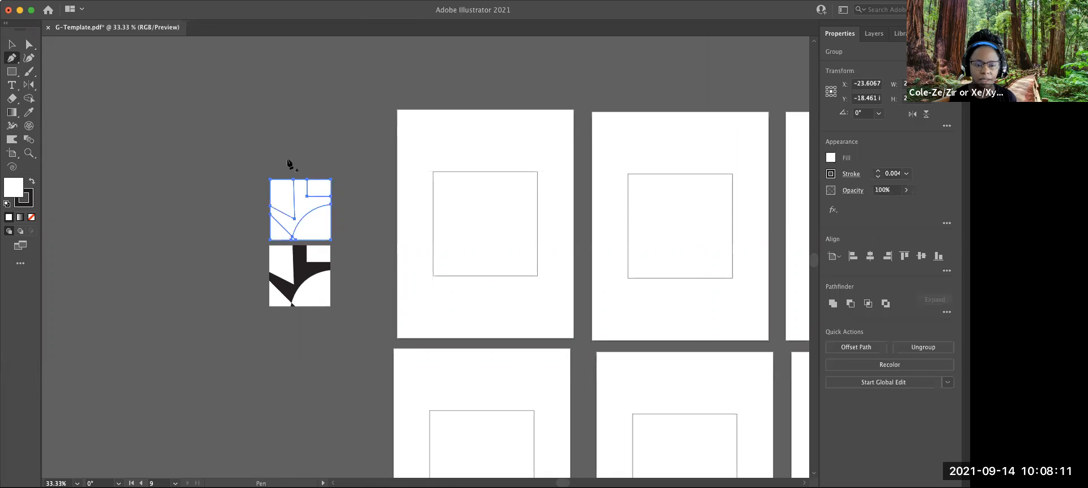
pyautogui.click(27, 45)
pyautogui.click(304, 165)
pyautogui.click(294, 188)
pyautogui.moveTo(294, 181); pyautogui.dragTo(286, 156)
# Step: Draw a small rectangle above the sample squares and cross its upper part with a straight diagonal Pen line
pyautogui.click(12, 71)
pyautogui.moveTo(212, 125); pyautogui.dragTo(267, 169)
pyautogui.press('p')
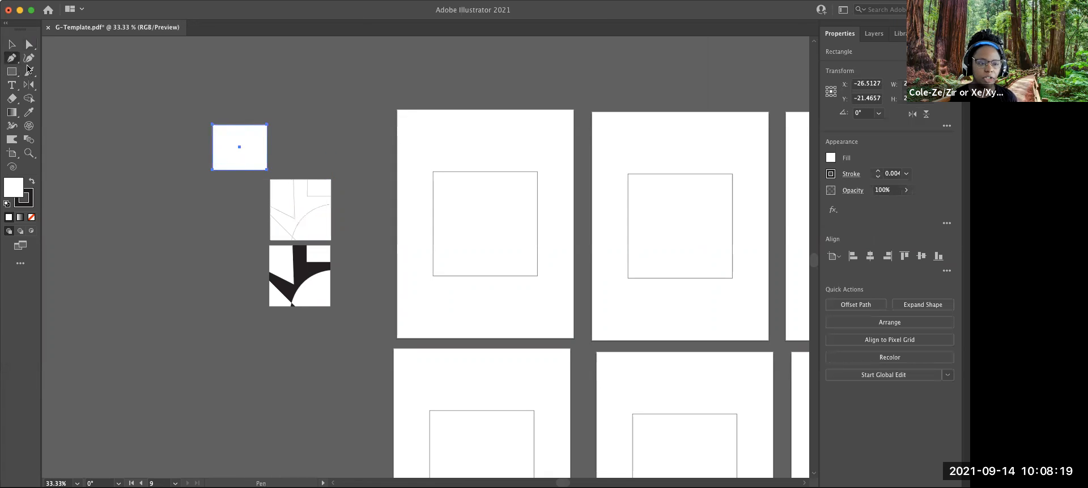
pyautogui.click(158, 158)
pyautogui.click(277, 113)
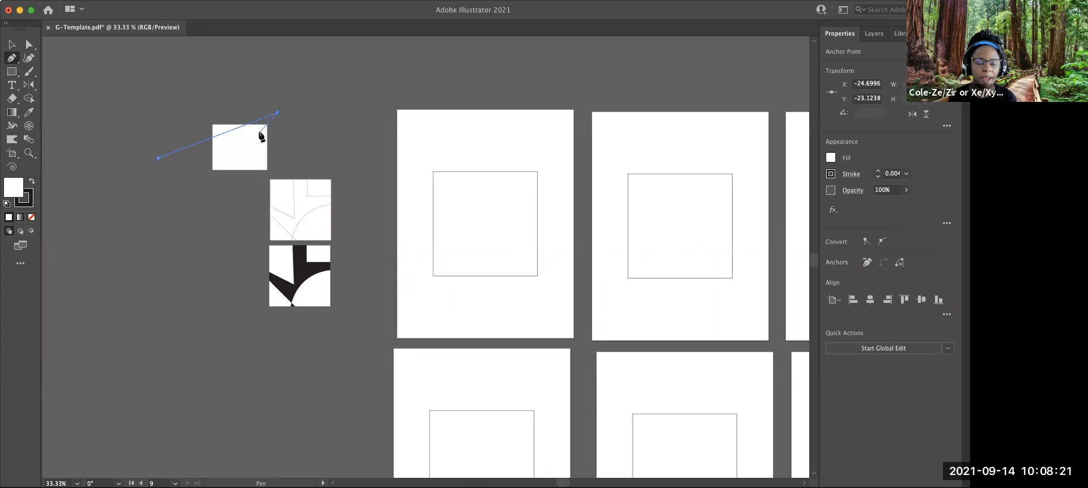
pyautogui.press('Escape')
# Step: Draw a curved path and an angular bent path with the Pen tool across the lower-right part of the rectangle
pyautogui.click(290, 141)
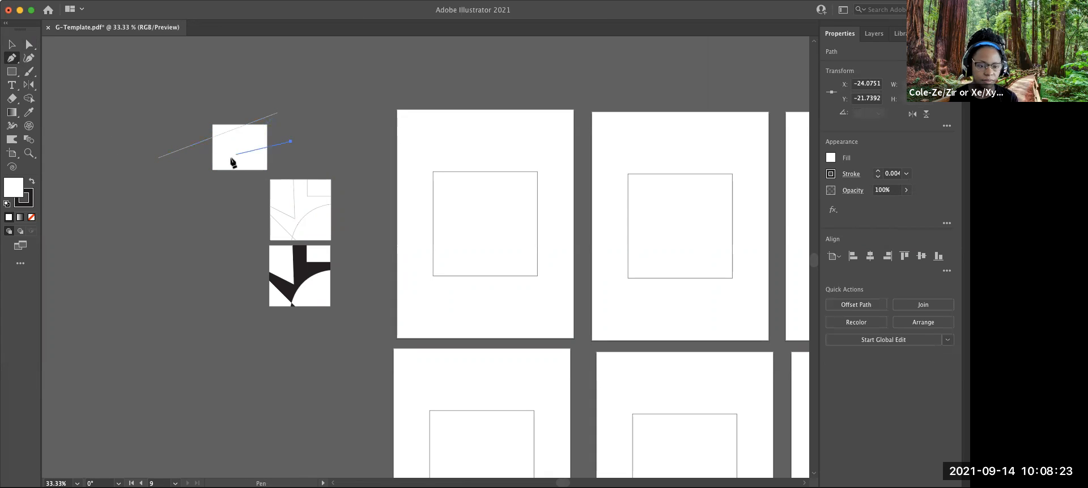
pyautogui.moveTo(228, 210); pyautogui.dragTo(204, 216)
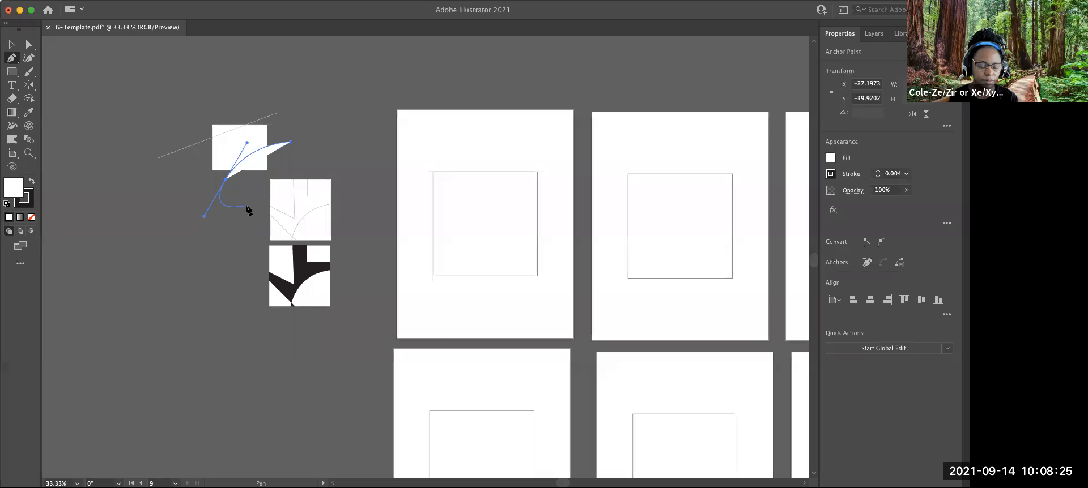
pyautogui.moveTo(245, 171); pyautogui.dragTo(247, 141)
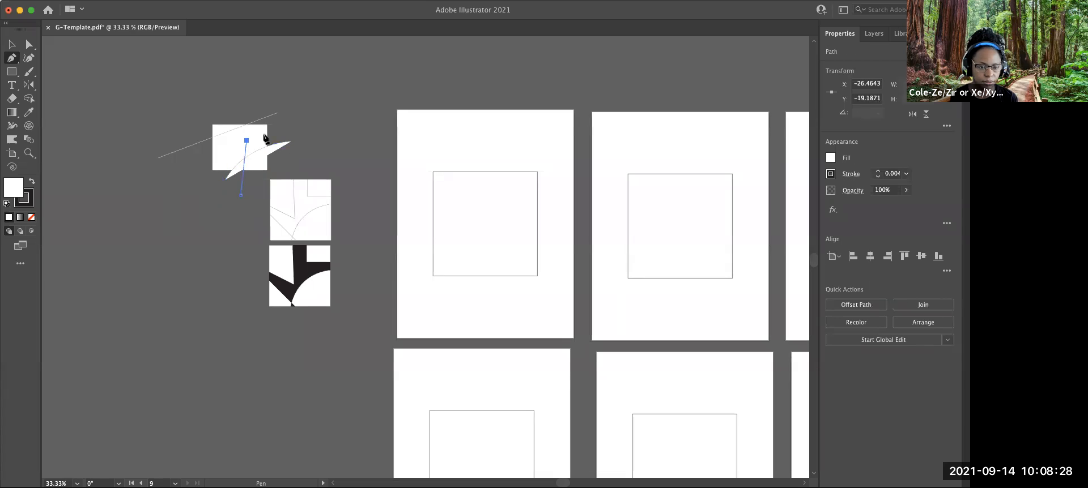
pyautogui.click(302, 111)
pyautogui.press('v')
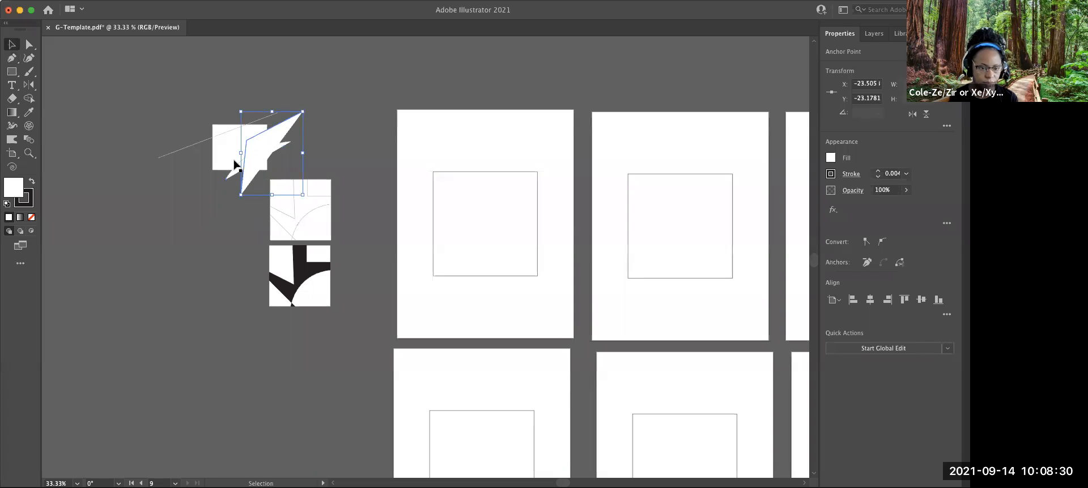
pyautogui.click(232, 116)
# Step: Draw a right-angled Pen path cutting off the upper-left corner of the small rectangle
pyautogui.press('p')
pyautogui.click(230, 100)
pyautogui.moveTo(231, 148); pyautogui.dragTo(207, 154)
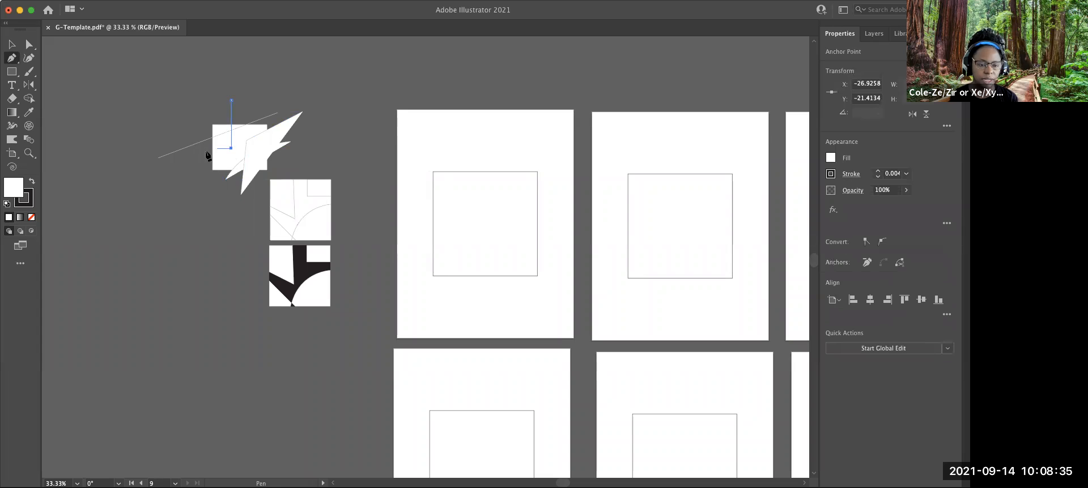
pyautogui.click(197, 101)
pyautogui.press('v')
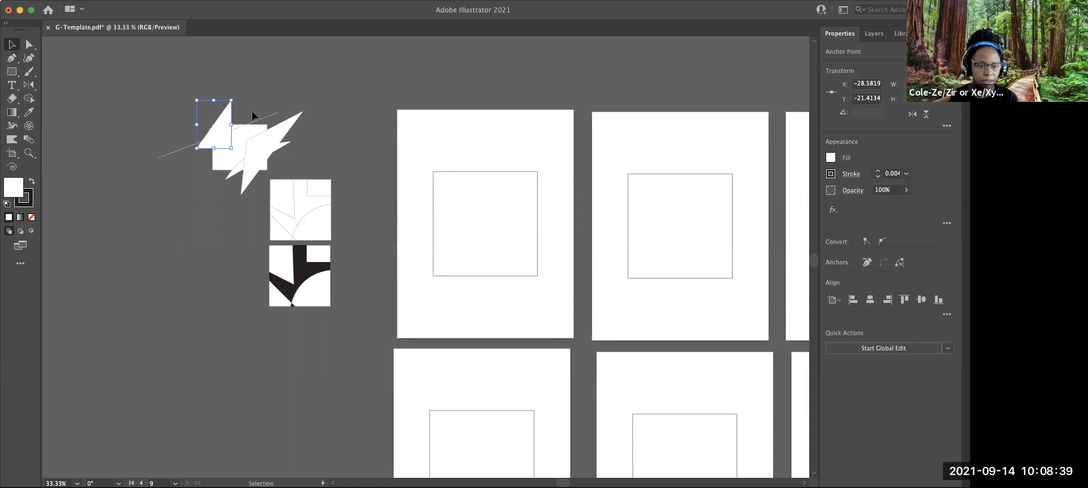
# Step: Remove the fill from all the Pen paths, moving the rectangle out of the way and back beneath them
pyautogui.click(223, 169)
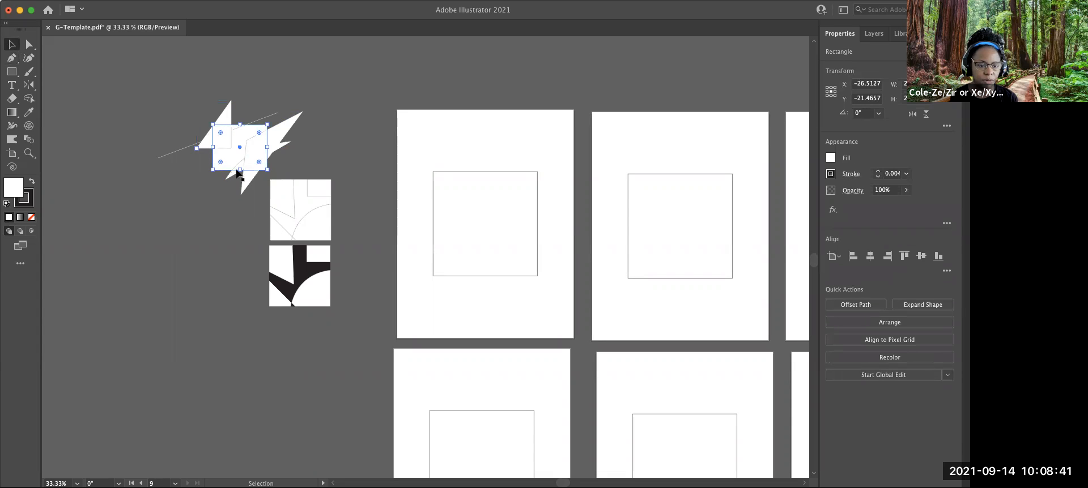
pyautogui.moveTo(217, 161); pyautogui.dragTo(107, 246)
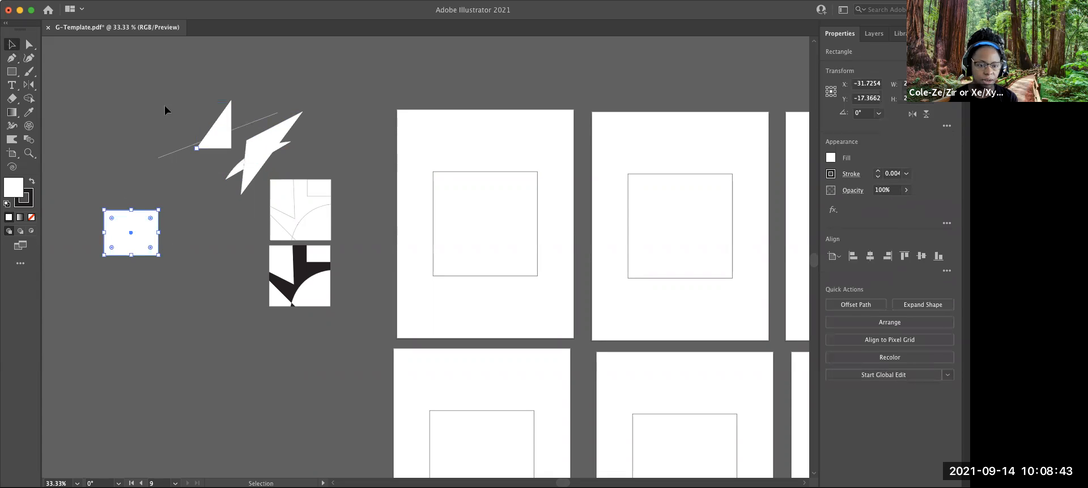
pyautogui.moveTo(280, 163); pyautogui.dragTo(281, 164)
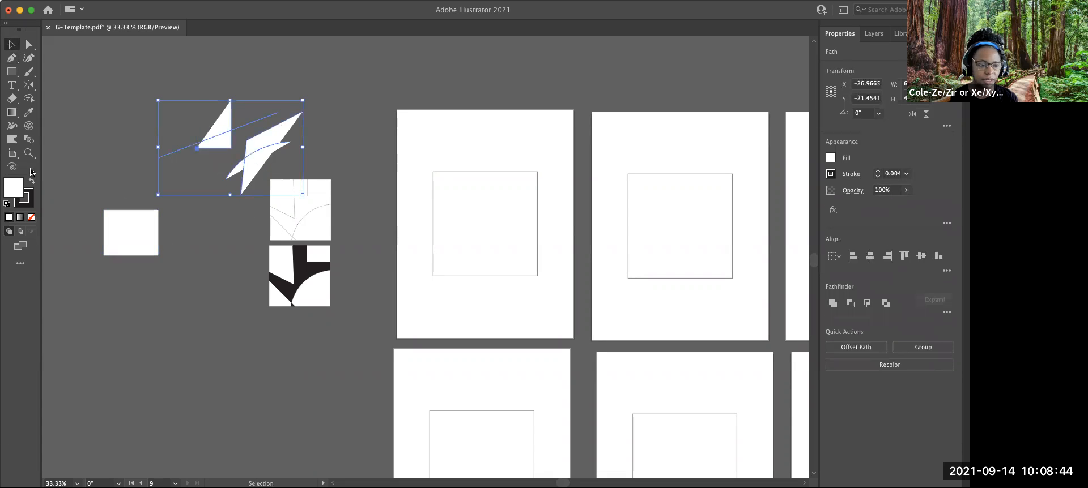
pyautogui.click(31, 217)
pyautogui.click(195, 257)
pyautogui.moveTo(149, 234); pyautogui.dragTo(242, 153)
pyautogui.click(317, 142)
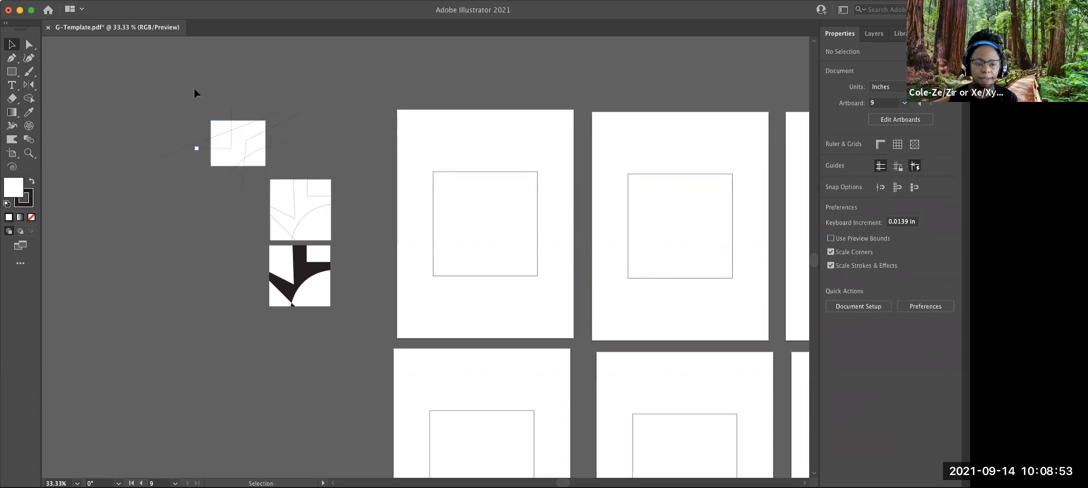
# Step: Divide the small rectangle along the crossing Pen paths with the Pathfinder Divide operation
pyautogui.moveTo(233, 145); pyautogui.dragTo(268, 163)
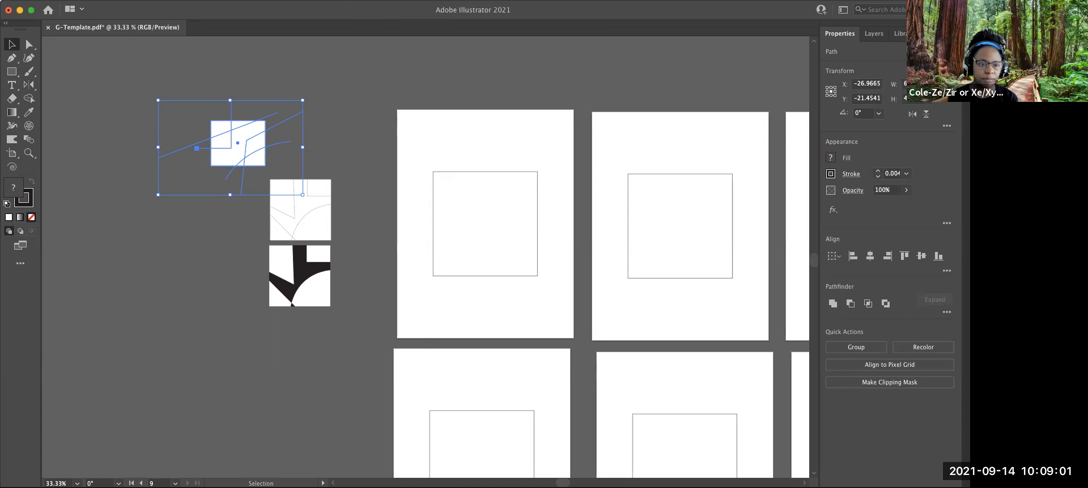
pyautogui.click(255, 1)
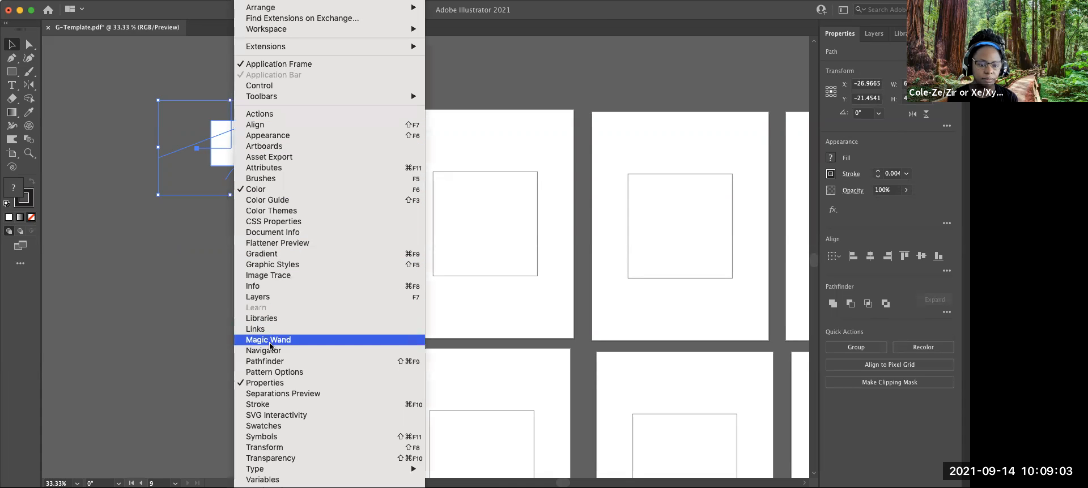
pyautogui.click(268, 362)
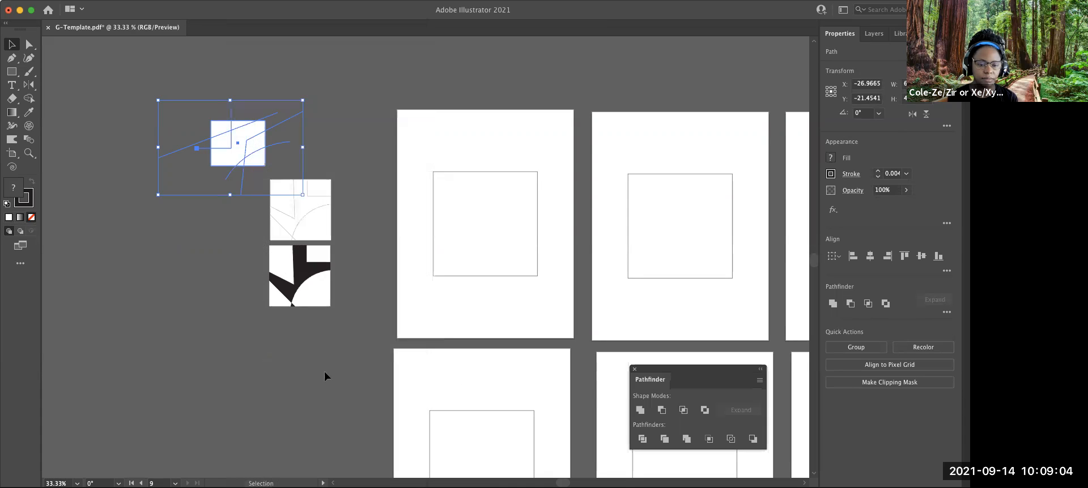
pyautogui.click(643, 441)
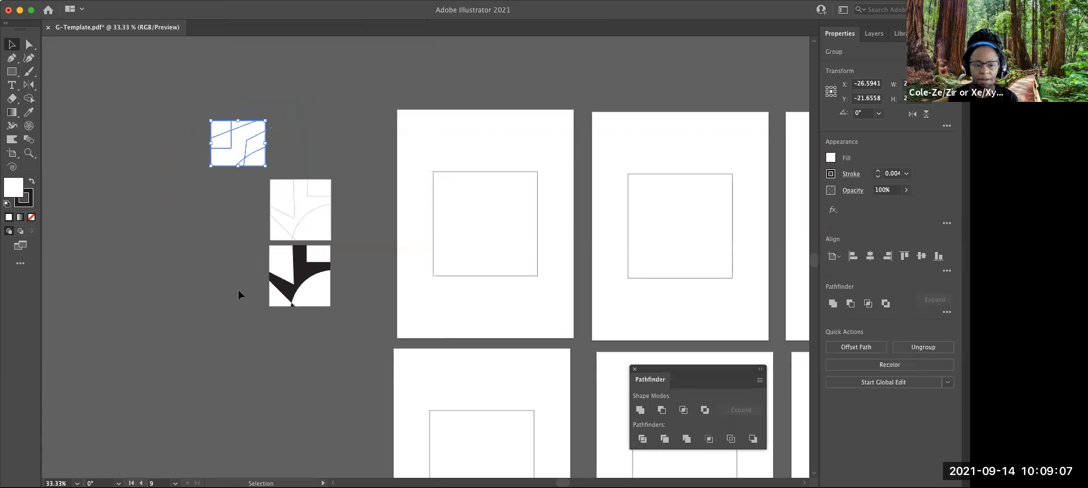
# Step: Ungroup the divided rectangle into separate pieces and deselect them
pyautogui.click(233, 271)
pyautogui.click(258, 163)
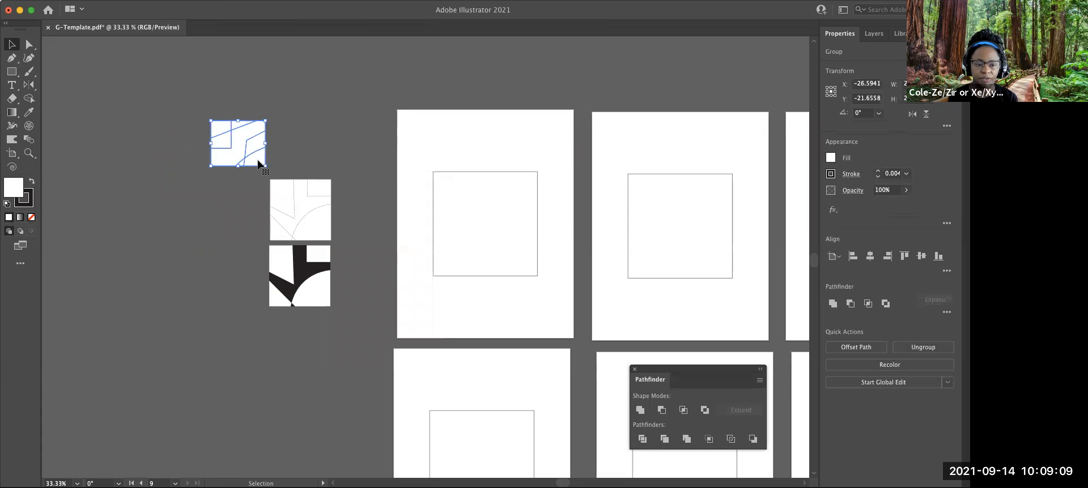
pyautogui.click(99, 0)
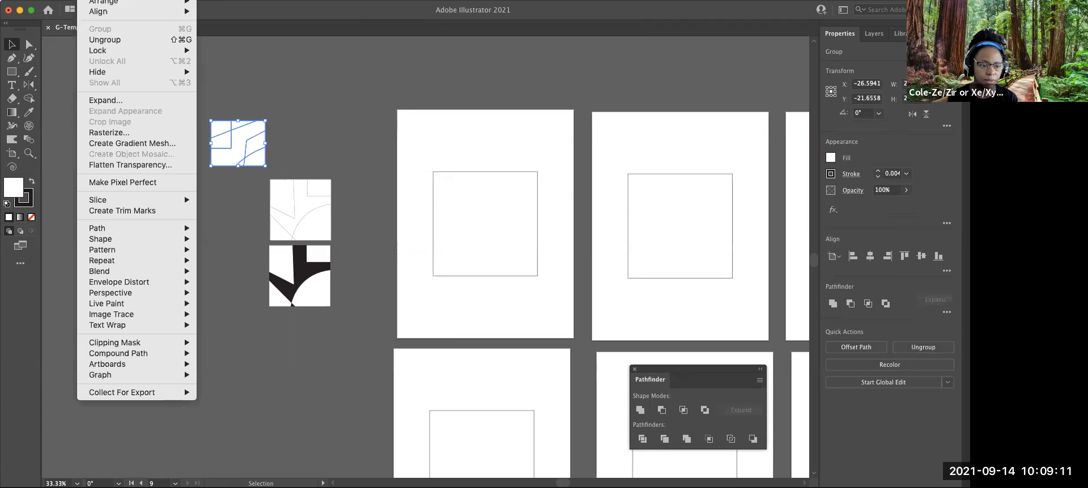
pyautogui.click(93, 39)
pyautogui.click(219, 238)
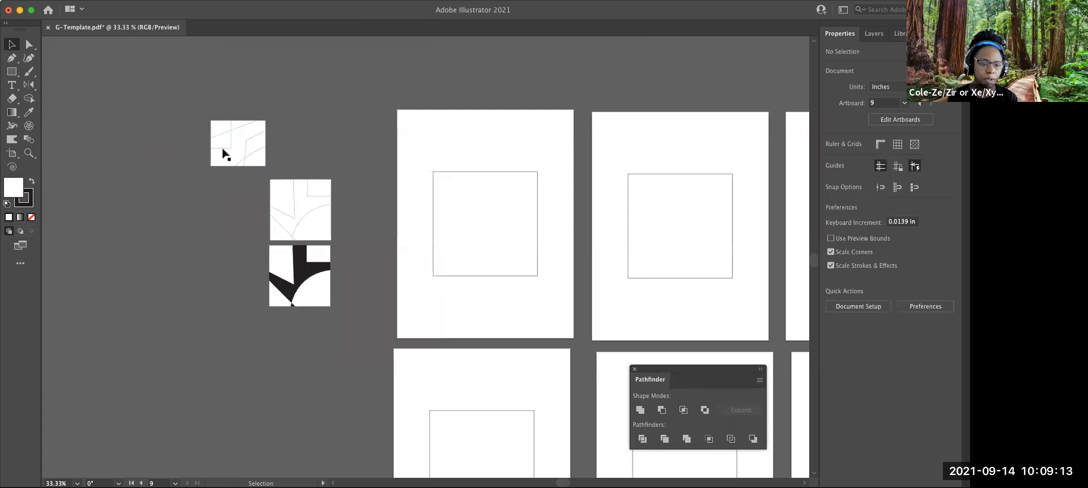
# Step: Fill the upper-left corner's lower piece, the top-edge triangle and the right-edge piece of the divided rectangle with black
pyautogui.click(222, 147)
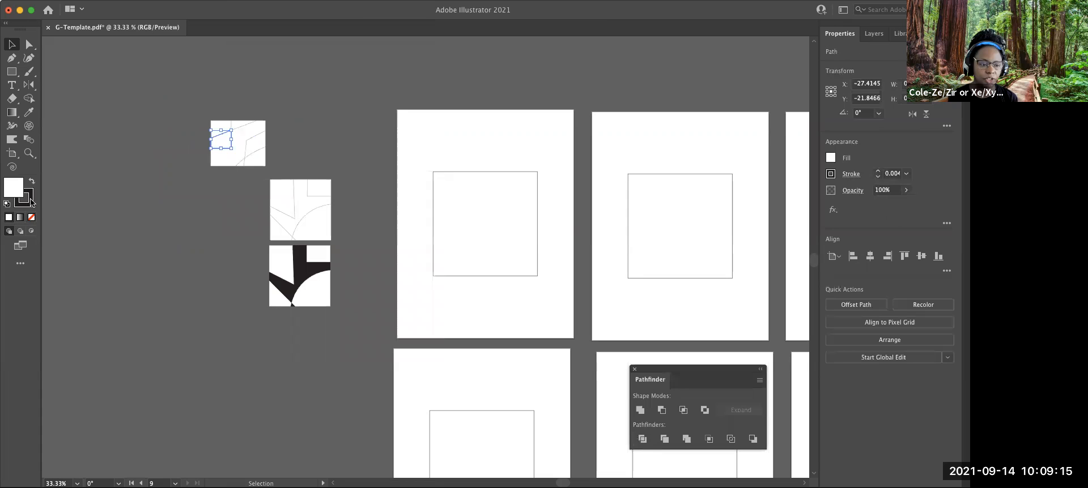
pyautogui.hotkey('shift', 'x')
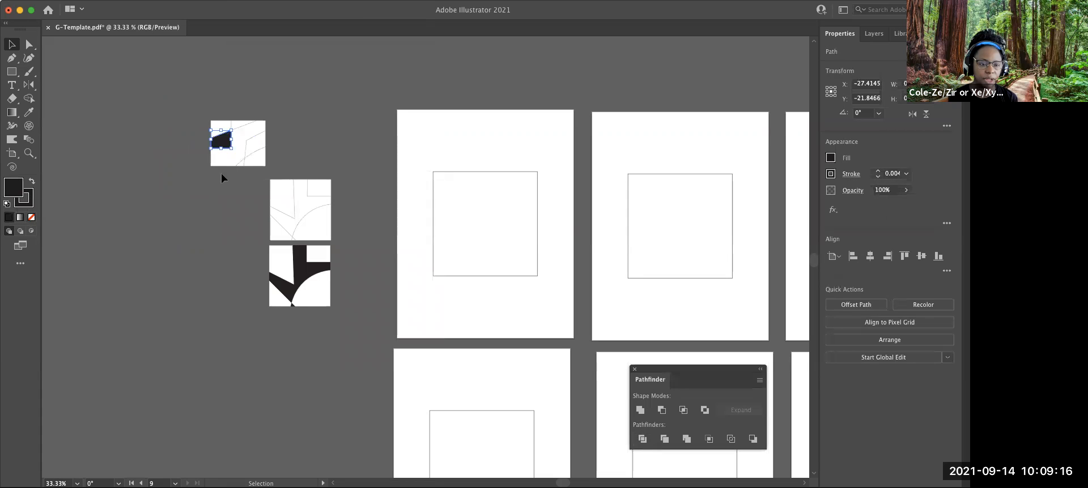
pyautogui.click(242, 124)
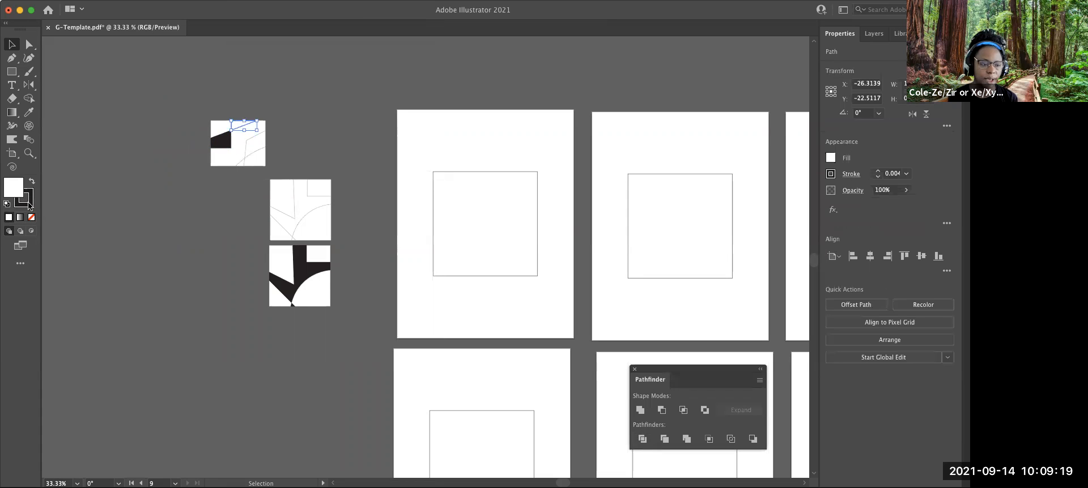
pyautogui.hotkey('shift', 'x')
pyautogui.click(258, 143)
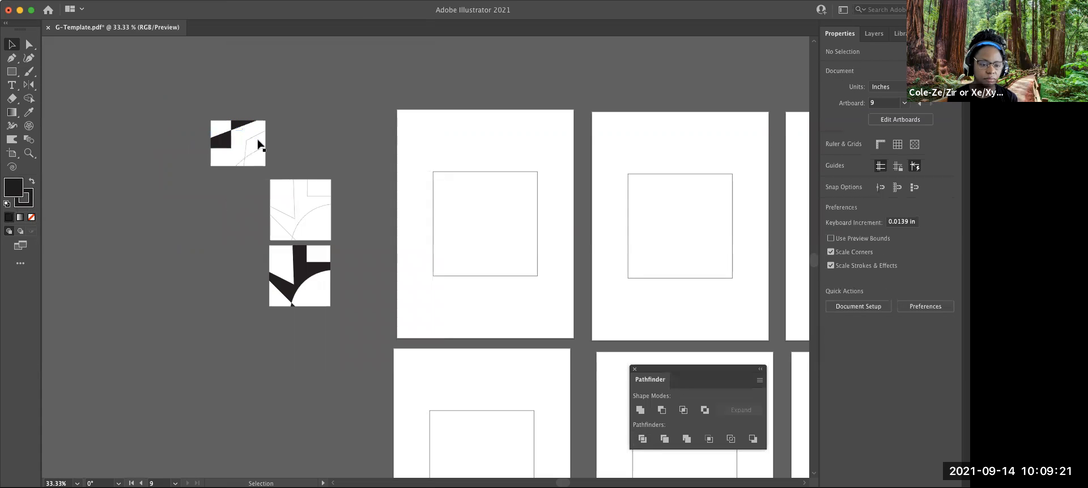
pyautogui.moveTo(29, 193); pyautogui.dragTo(16, 187)
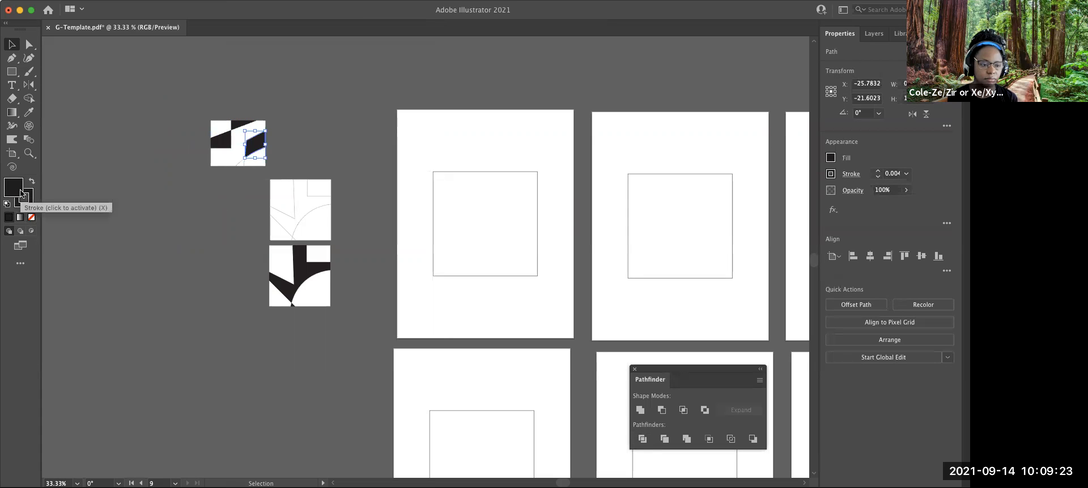
pyautogui.click(213, 187)
pyautogui.click(242, 165)
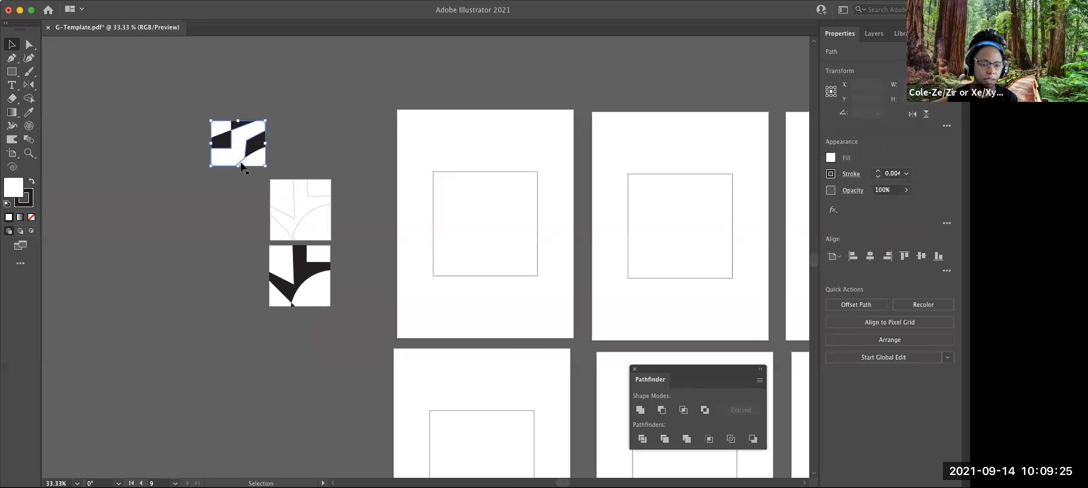
pyautogui.moveTo(19, 195); pyautogui.dragTo(15, 189)
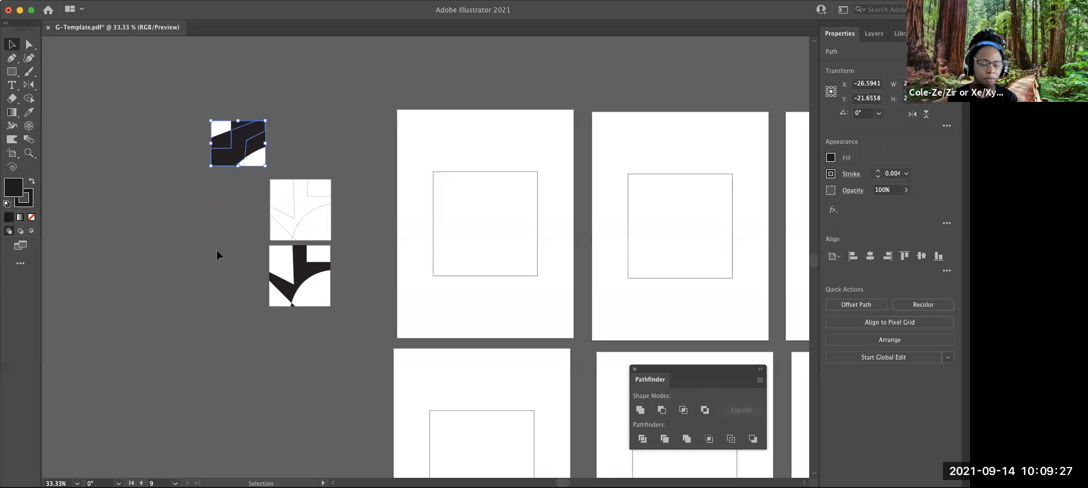
pyautogui.click(216, 250)
pyautogui.press('super+z')
# Step: Fill the small piece at the middle of the divided rectangle's bottom edge with black and deselect it
pyautogui.click(240, 186)
pyautogui.click(242, 165)
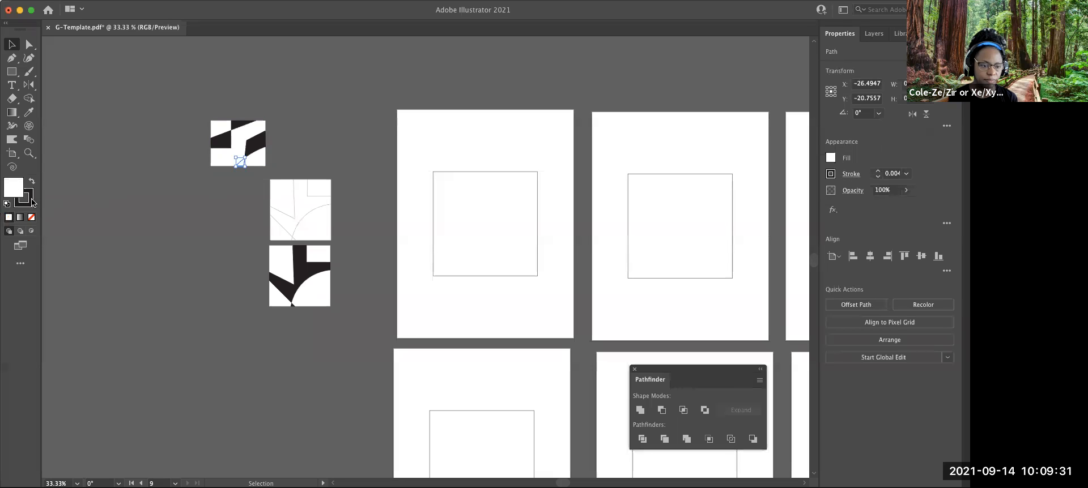
pyautogui.moveTo(24, 198); pyautogui.dragTo(14, 189)
pyautogui.click(266, 224)
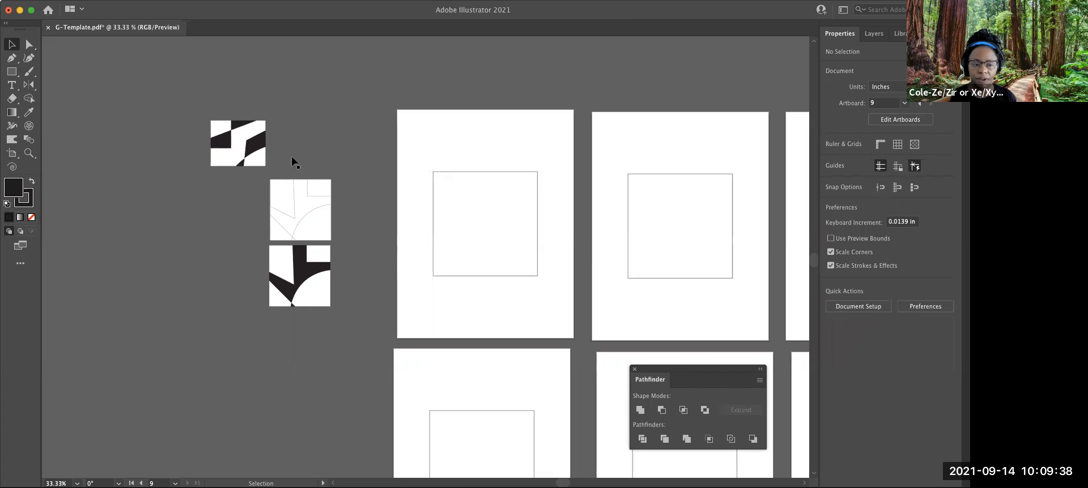
# Step: Ungroup the black-and-white motif below the outlined square and deselect its pieces
pyautogui.click(312, 274)
pyautogui.click(95, 2)
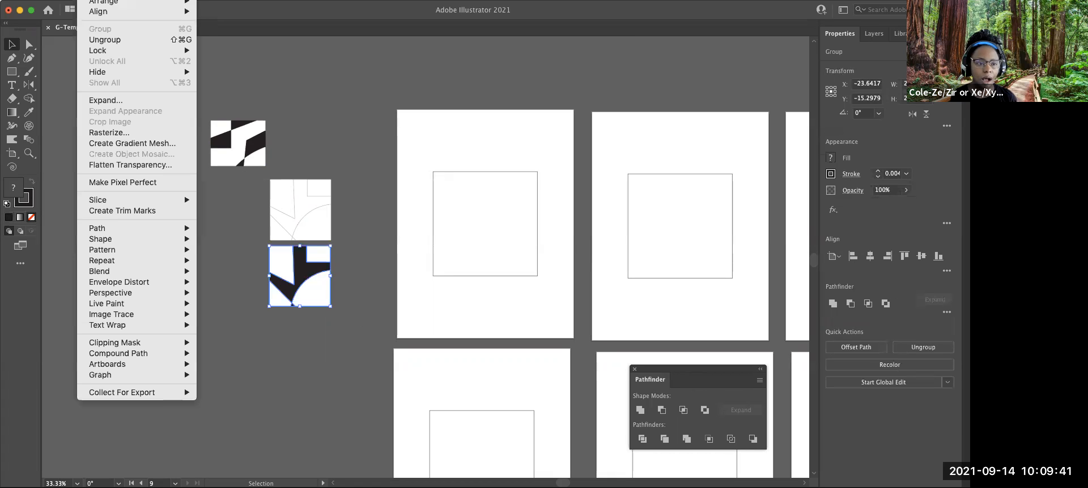
pyautogui.click(135, 41)
pyautogui.click(239, 250)
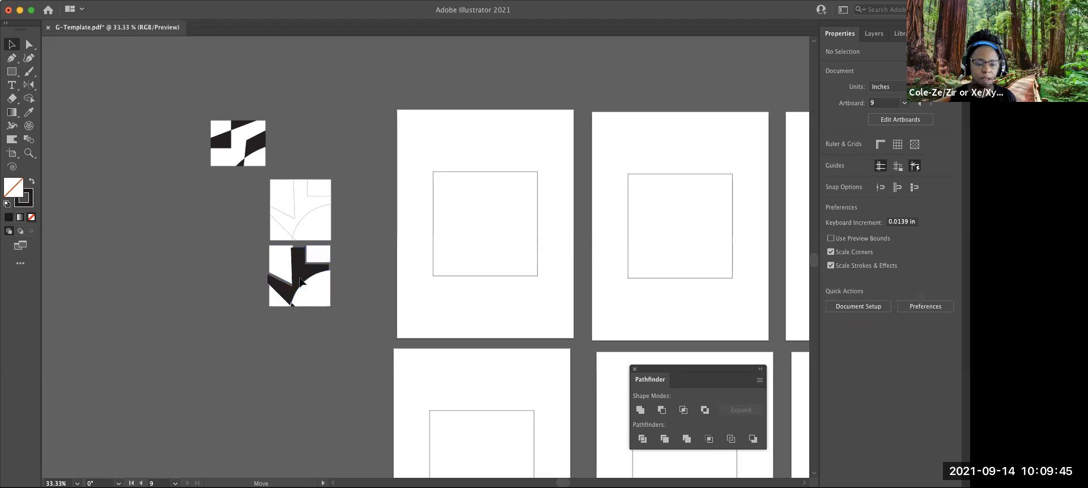
# Step: Spread the ungrouped motif's forked black piece, white corner triangle, quarter circle and four-sided piece apart on the empty canvas
pyautogui.moveTo(313, 277); pyautogui.dragTo(188, 306)
pyautogui.moveTo(269, 303); pyautogui.dragTo(226, 354)
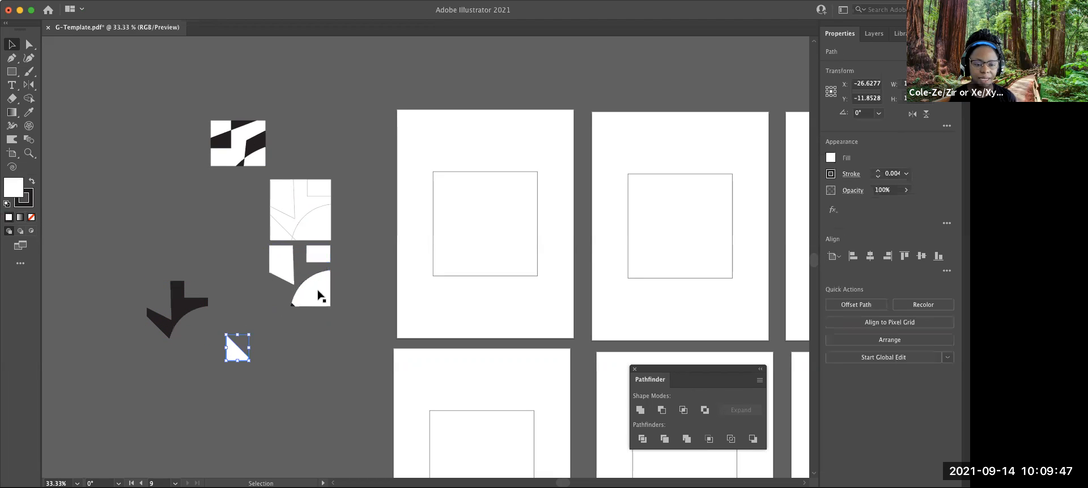
pyautogui.moveTo(313, 292); pyautogui.dragTo(189, 235)
pyautogui.moveTo(289, 264); pyautogui.dragTo(248, 278)
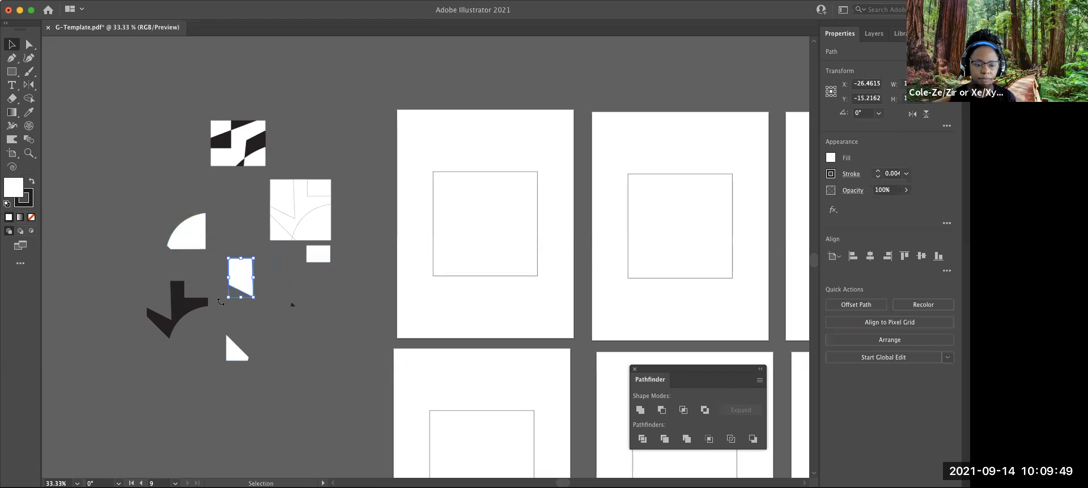
# Step: Place the forked black piece in the first artboard's square and the quarter circle, filled black, in the second artboard's square
pyautogui.moveTo(187, 308); pyautogui.dragTo(494, 218)
pyautogui.click(379, 305)
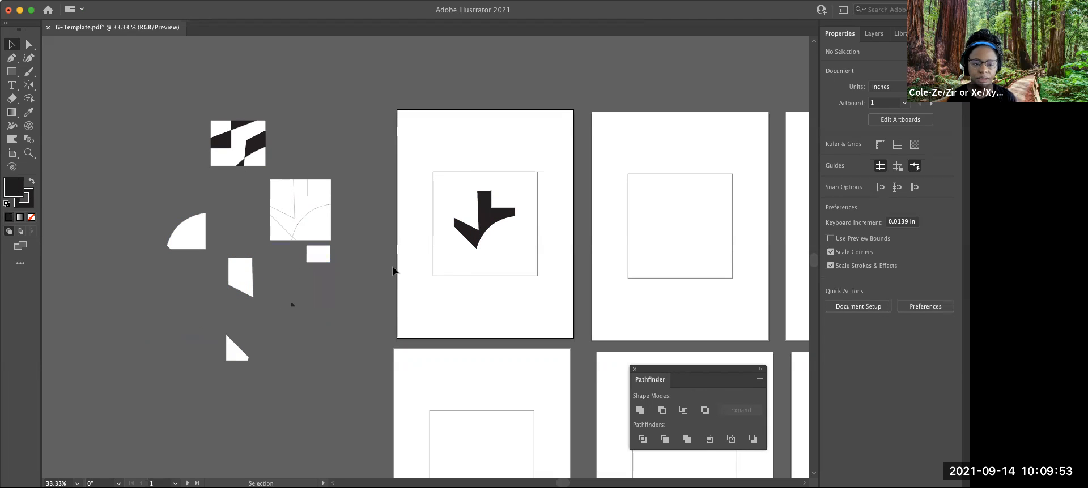
pyautogui.moveTo(379, 271); pyautogui.dragTo(244, 293)
pyautogui.moveTo(52, 259); pyautogui.dragTo(542, 253)
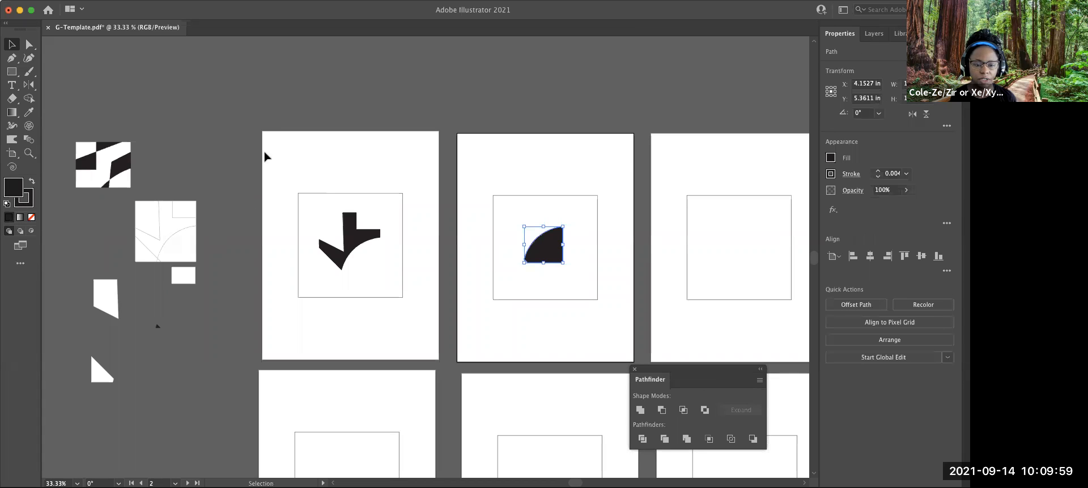
pyautogui.click(220, 142)
# Step: Place the white four-sided piece in the third artboard's square and fill it with black
pyautogui.moveTo(109, 303); pyautogui.dragTo(738, 253)
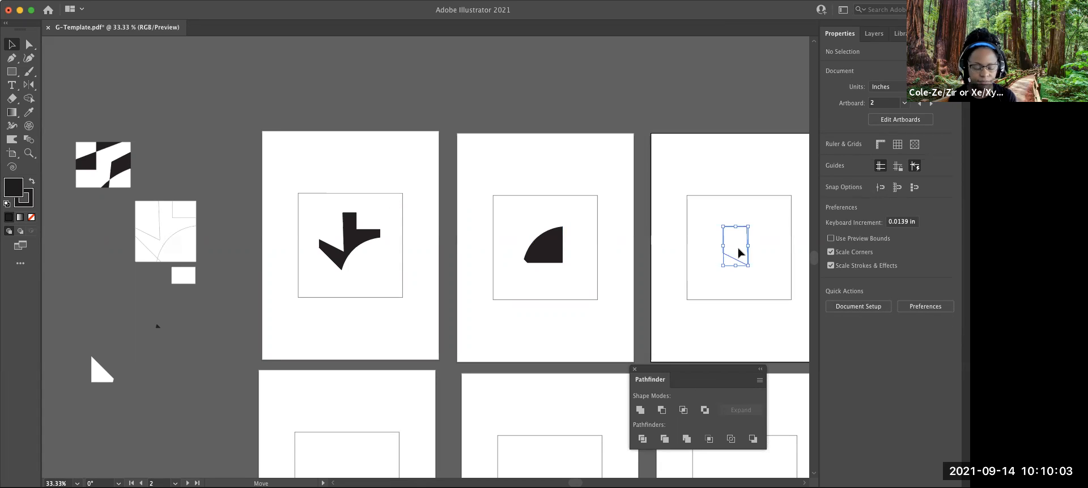
pyautogui.moveTo(32, 205); pyautogui.dragTo(16, 187)
pyautogui.click(623, 131)
# Step: Paint a dense cluster of short overlapping curved strokes on the empty canvas beside the fourth artboard with the 5 pt. Round Paintbrush
pyautogui.press('space')
pyautogui.moveTo(651, 97); pyautogui.dragTo(604, 63)
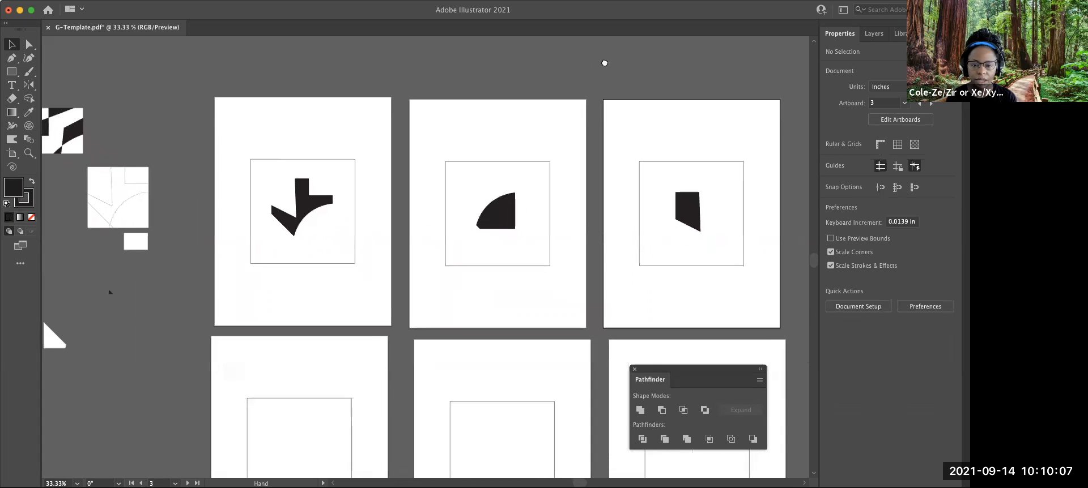
pyautogui.moveTo(550, 89); pyautogui.dragTo(648, 58)
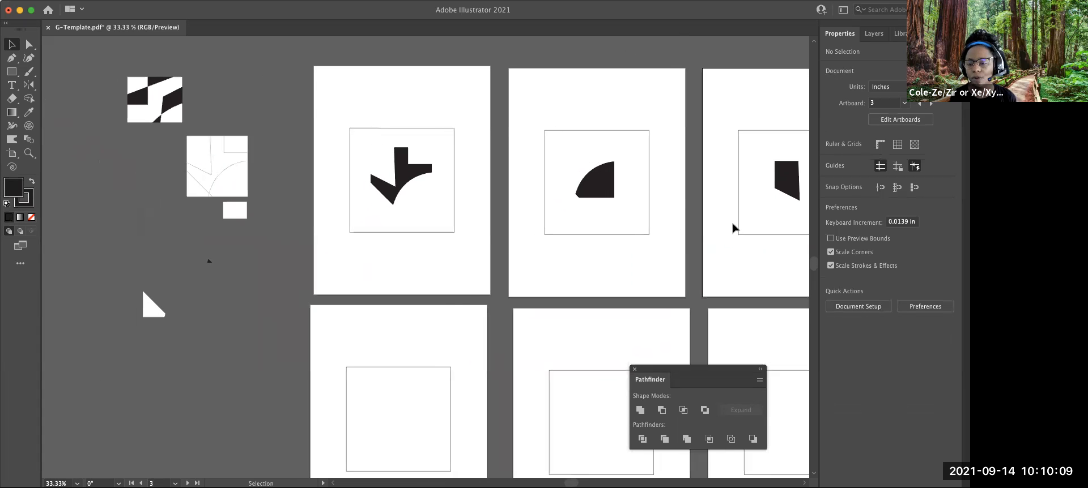
pyautogui.press('space')
pyautogui.moveTo(702, 221); pyautogui.dragTo(590, 140)
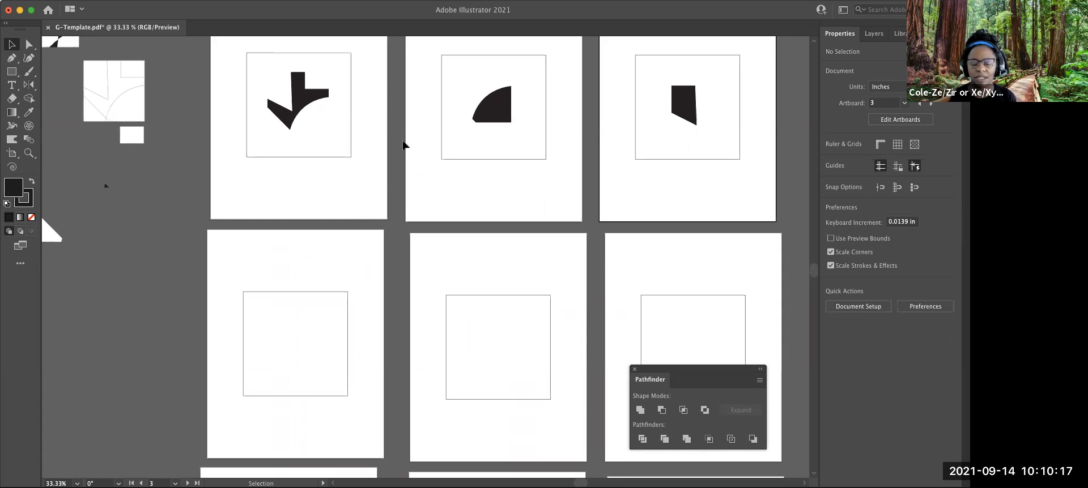
pyautogui.moveTo(158, 244); pyautogui.dragTo(292, 223)
pyautogui.click(29, 71)
pyautogui.moveTo(145, 309)
pyautogui.mouseDown()
pyautogui.moveTo(163, 323)
pyautogui.moveTo(178, 307)
pyautogui.moveTo(157, 299)
pyautogui.moveTo(169, 296)
pyautogui.moveTo(204, 318)
pyautogui.moveTo(193, 299)
pyautogui.mouseUp()
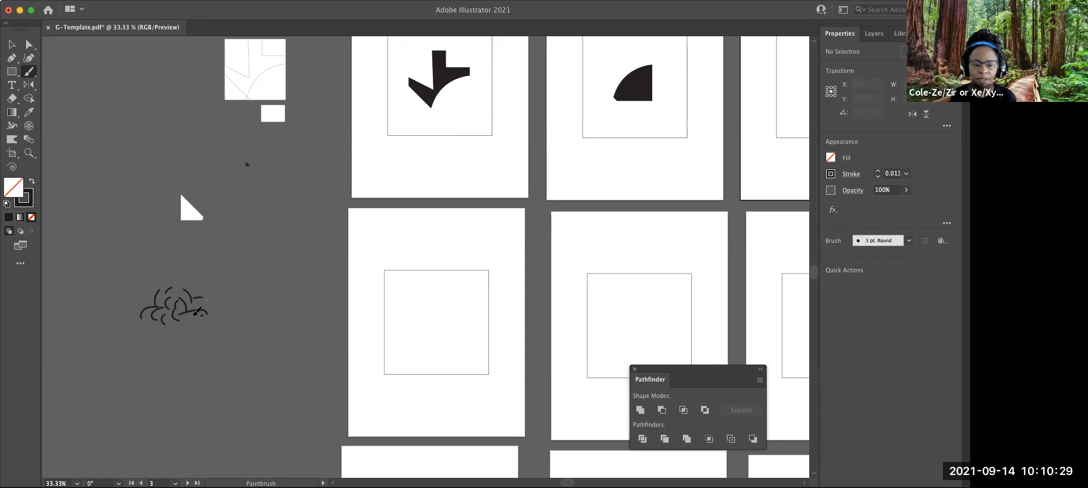
pyautogui.moveTo(187, 339)
pyautogui.mouseDown()
pyautogui.moveTo(170, 299)
pyautogui.moveTo(179, 313)
pyautogui.moveTo(160, 312)
pyautogui.moveTo(171, 323)
pyautogui.moveTo(191, 301)
pyautogui.mouseUp()
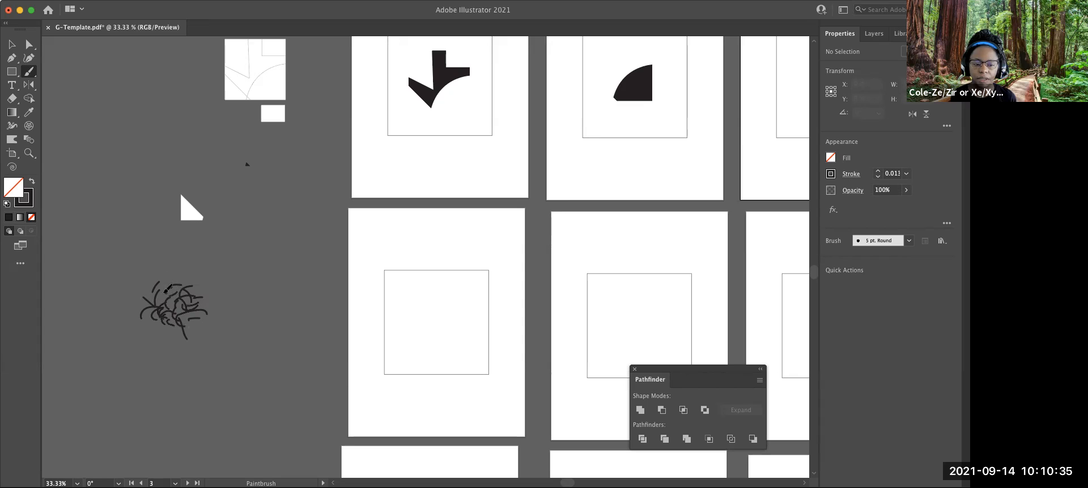
pyautogui.moveTo(150, 309)
pyautogui.mouseDown()
pyautogui.moveTo(175, 307)
pyautogui.moveTo(168, 288)
pyautogui.moveTo(190, 306)
pyautogui.mouseUp()
# Step: Group all the brush strokes and add the group to the Swatches as a new pattern
pyautogui.click(12, 45)
pyautogui.click(193, 299)
pyautogui.moveTo(213, 341); pyautogui.dragTo(131, 276)
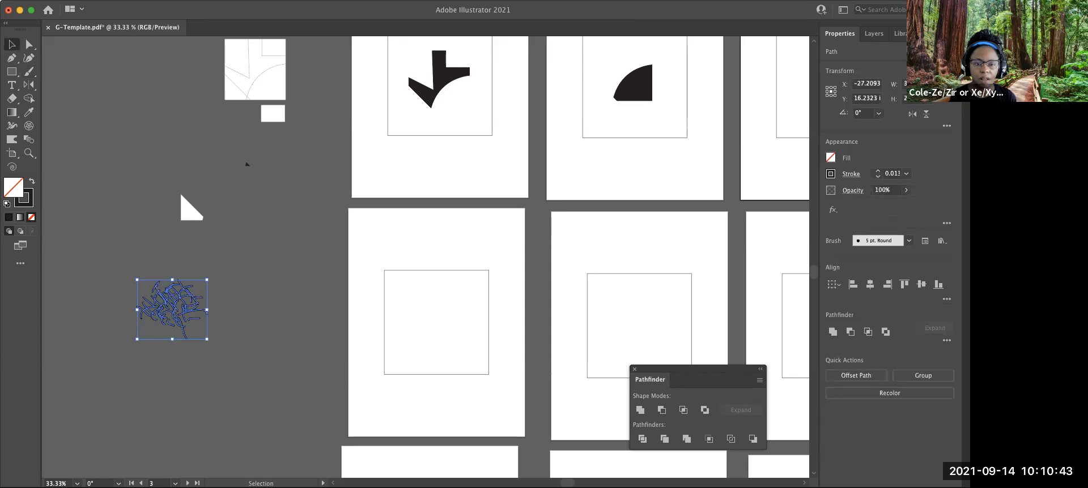
pyautogui.click(252, 2)
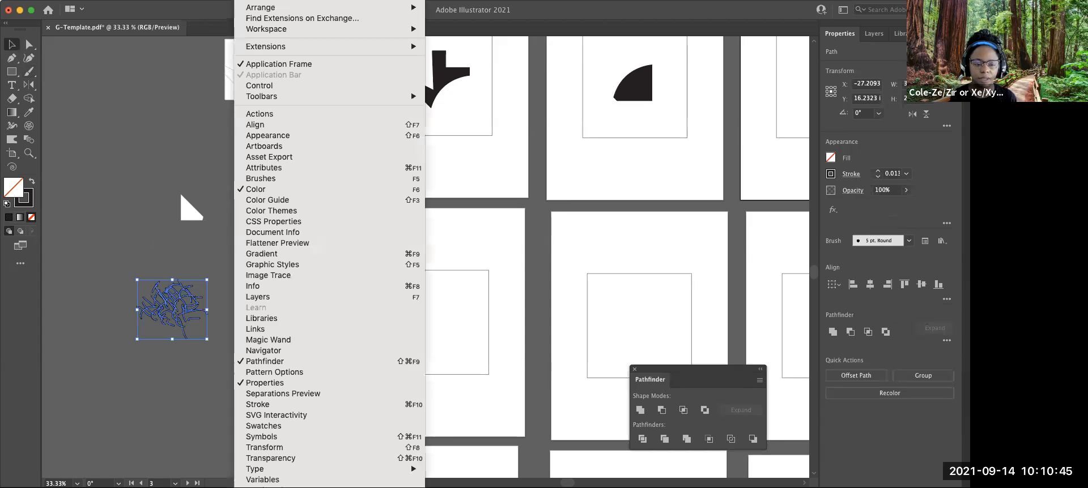
pyautogui.click(316, 426)
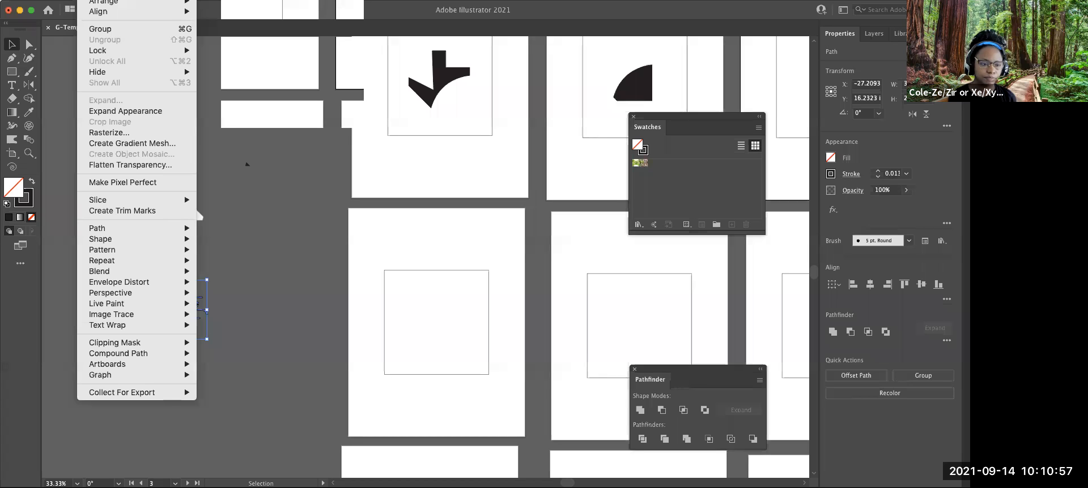
pyautogui.click(121, 28)
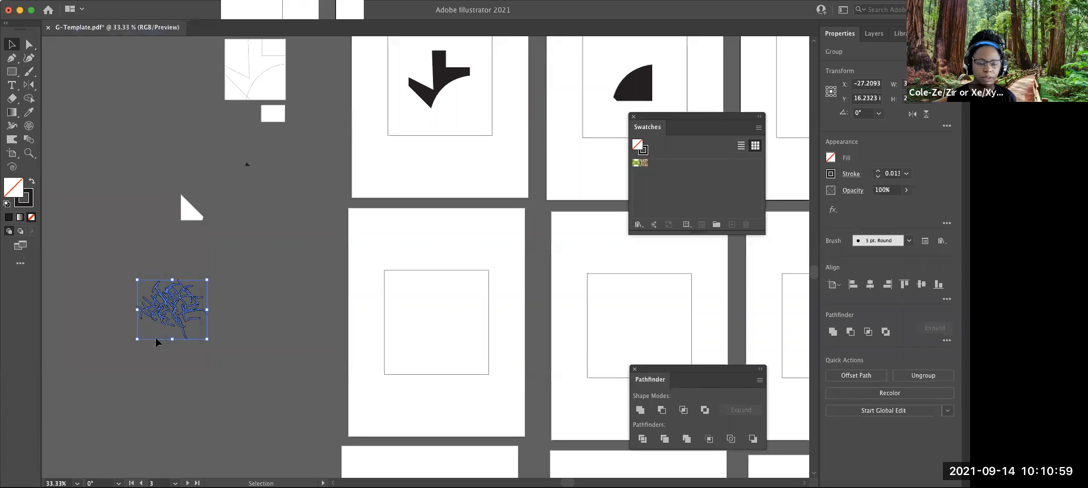
pyautogui.moveTo(170, 312)
pyautogui.mouseDown()
pyautogui.moveTo(605, 219)
pyautogui.moveTo(673, 176)
pyautogui.mouseUp()
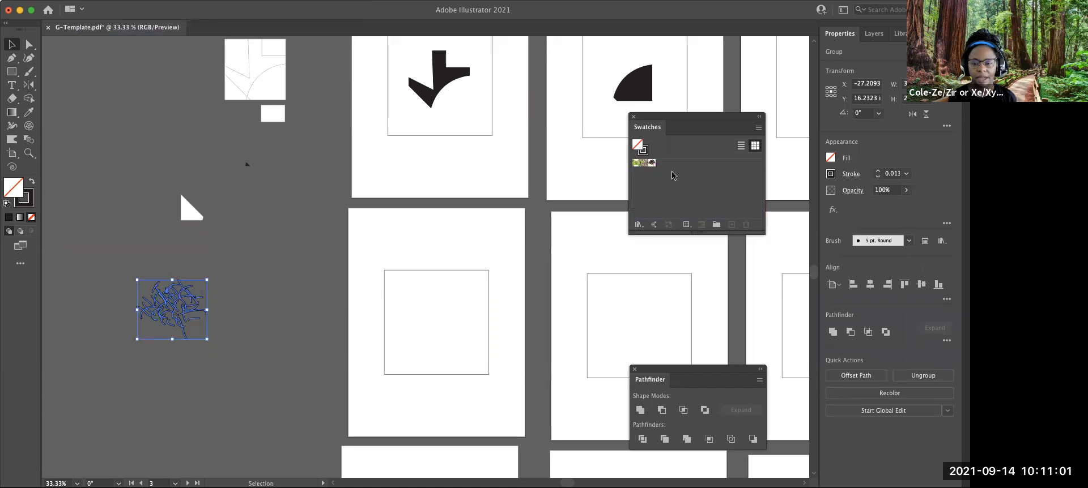
# Step: Create a 5 in by 5 in square beside the fourth artboard and fill it with the new brush-stroke pattern swatch
pyautogui.click(10, 73)
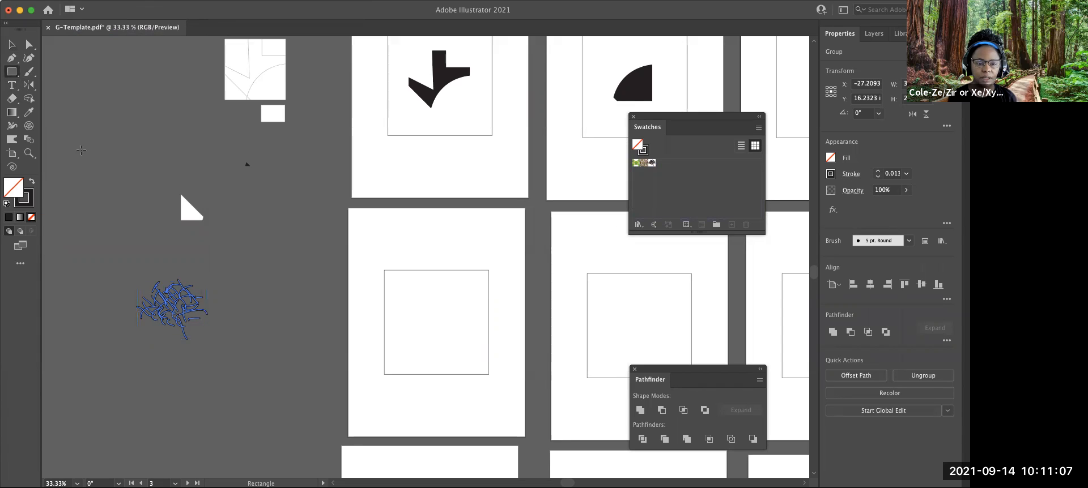
pyautogui.click(235, 245)
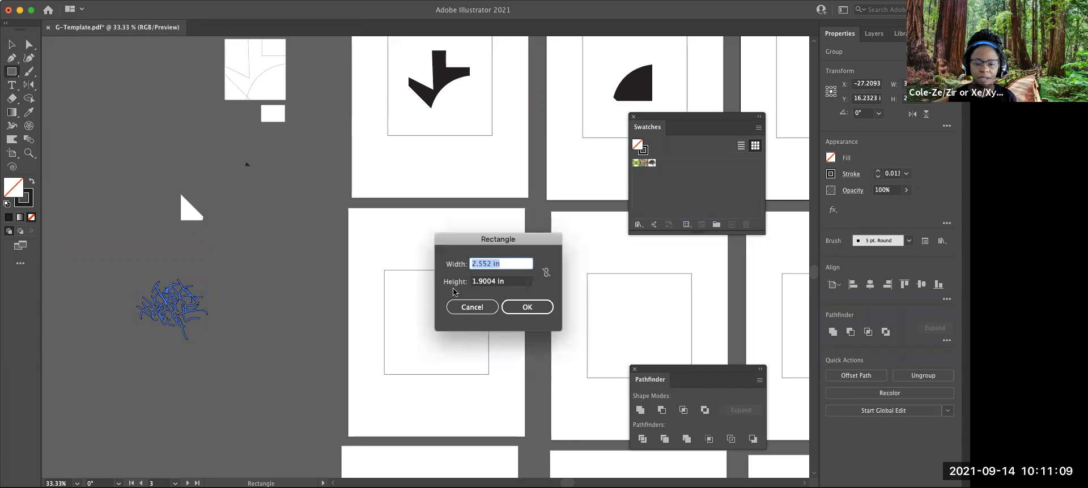
pyautogui.moveTo(491, 261); pyautogui.dragTo(460, 267)
pyautogui.write('5')
pyautogui.press('Tab')
pyautogui.write('5')
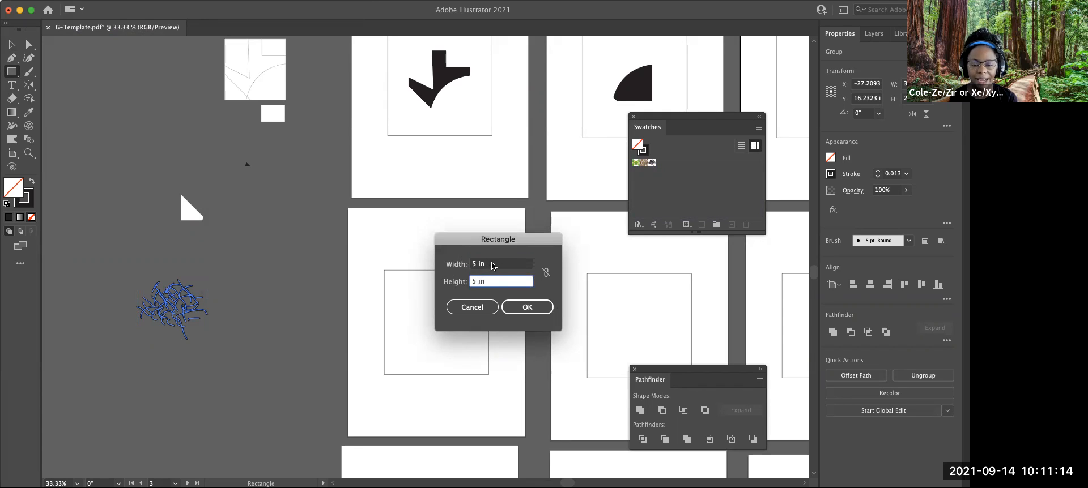
pyautogui.click(535, 308)
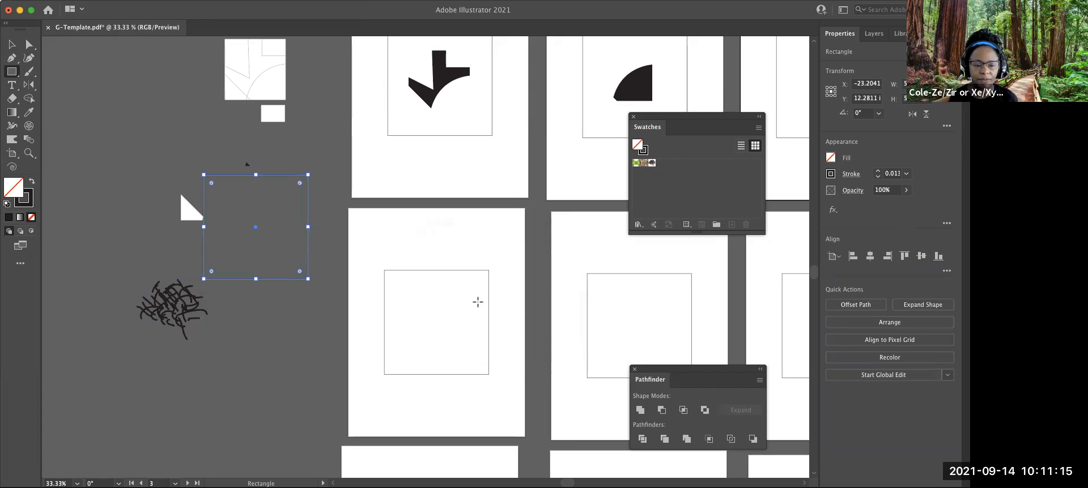
pyautogui.click(652, 164)
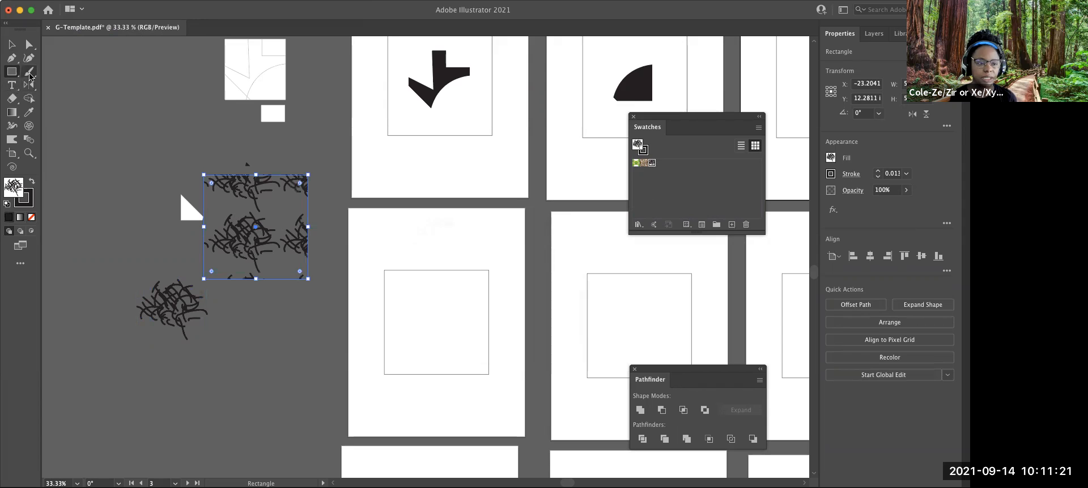
# Step: Scale the square's pattern fill down uniformly to a fine, dense texture, with Transform Objects off and Transform Patterns on
pyautogui.moveTo(29, 85); pyautogui.dragTo(62, 99)
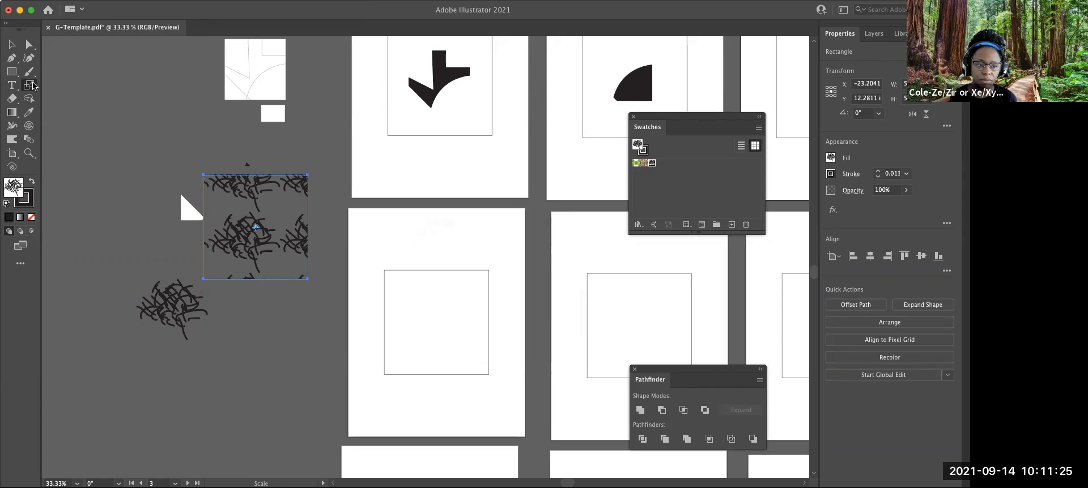
pyautogui.doubleClick(29, 85)
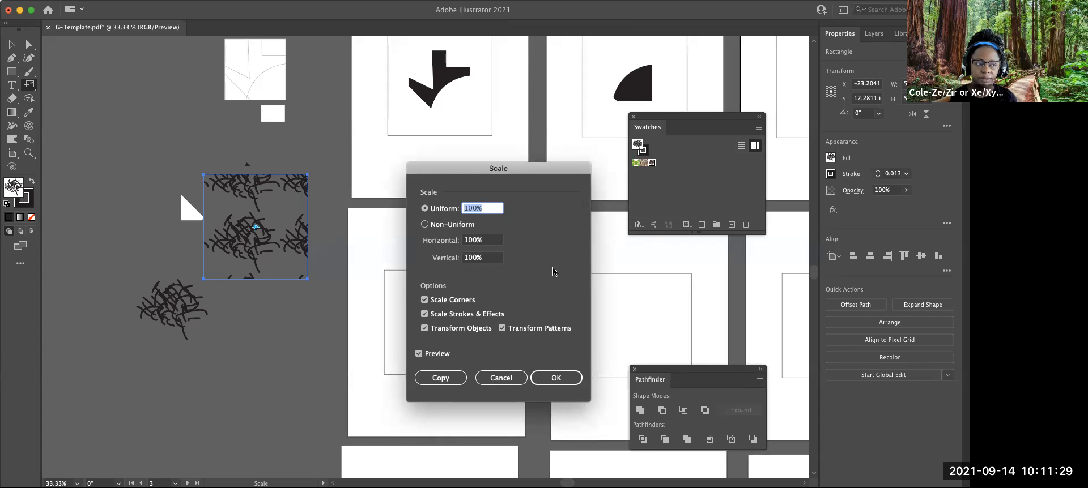
pyautogui.write('50')
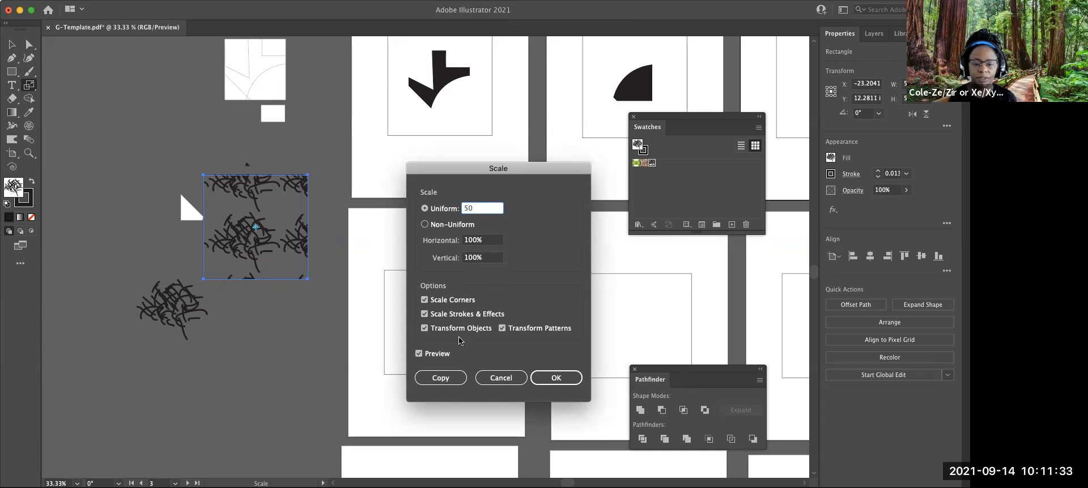
pyautogui.click(502, 328)
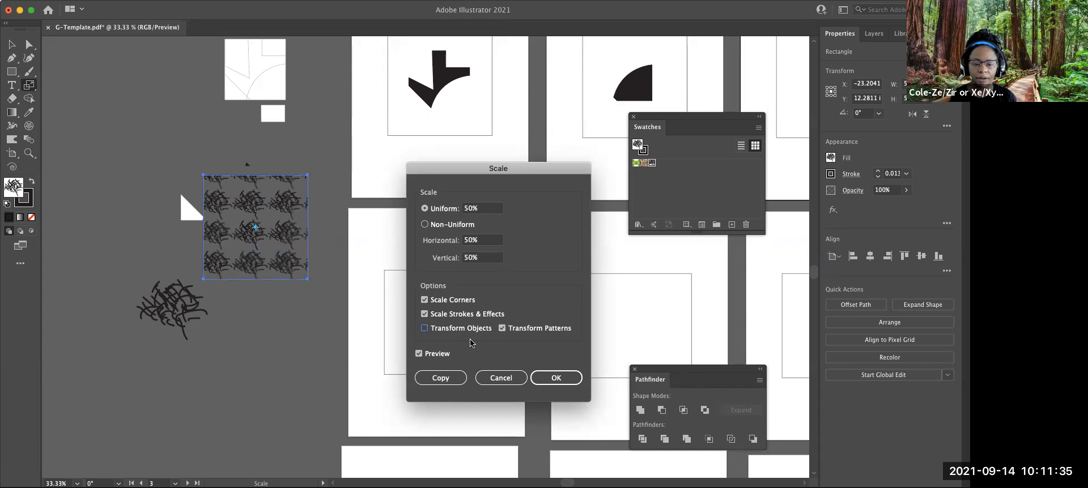
pyautogui.click(557, 378)
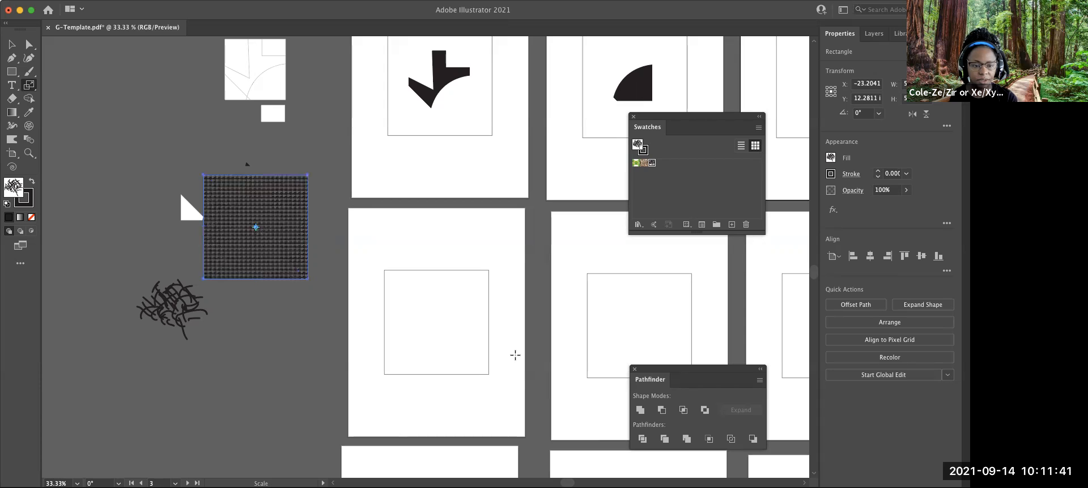
# Step: Move the patterned square onto the fourth artboard so that it covers the outlined square
pyautogui.click(12, 44)
pyautogui.moveTo(255, 232); pyautogui.dragTo(436, 326)
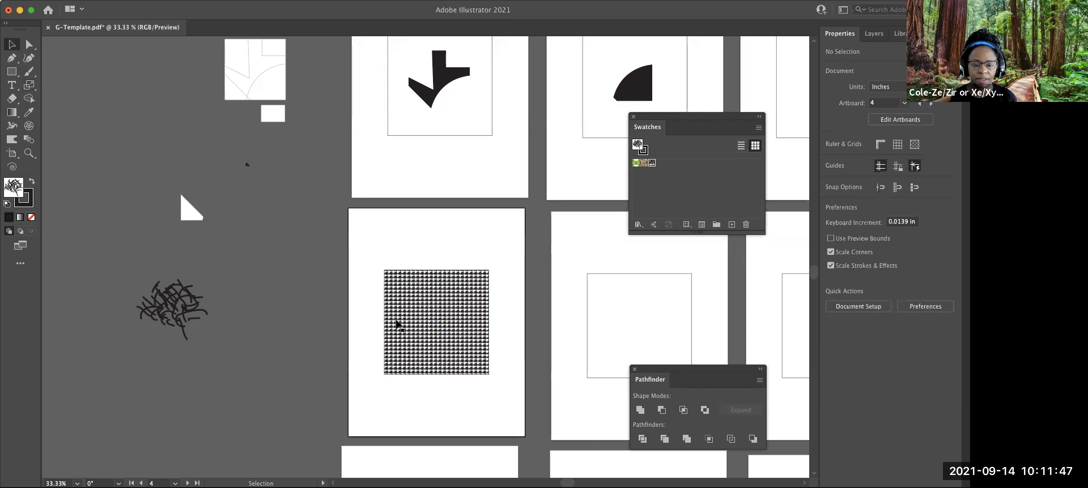
pyautogui.doubleClick(29, 85)
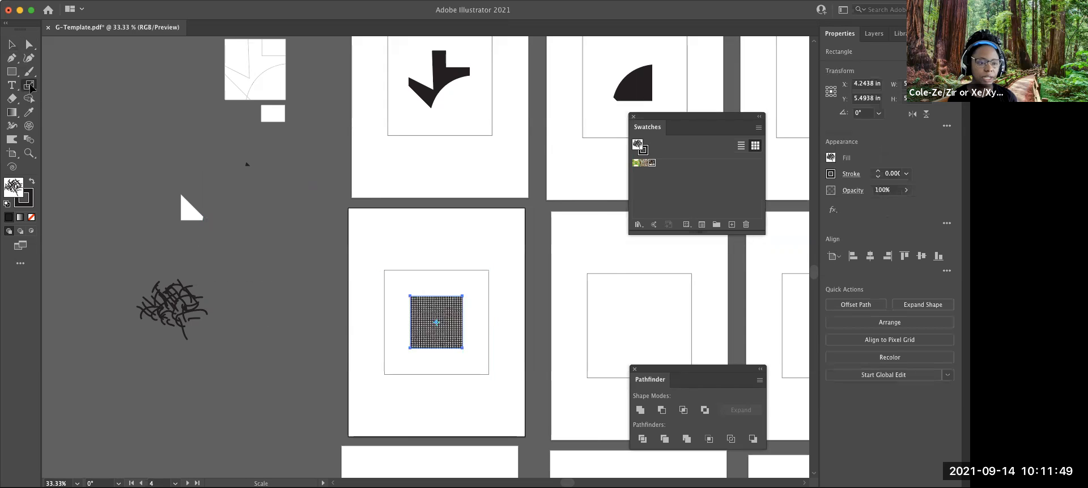
pyautogui.click(506, 380)
# Step: Rotate only the square's pattern fill by 32°, with Transform Objects off and Transform Patterns on
pyautogui.moveTo(31, 86); pyautogui.dragTo(63, 88)
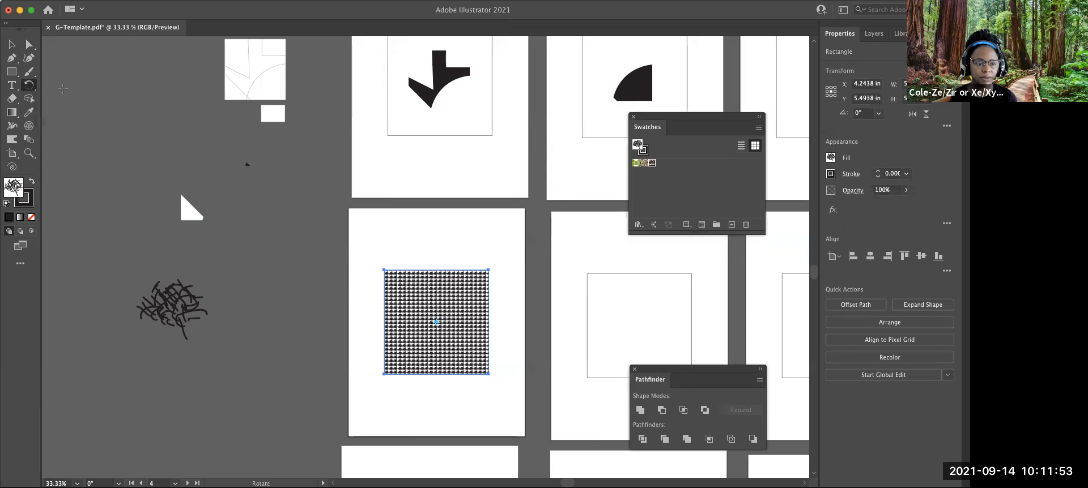
pyautogui.doubleClick(26, 87)
pyautogui.write('32')
pyautogui.moveTo(487, 217); pyautogui.dragTo(662, 218)
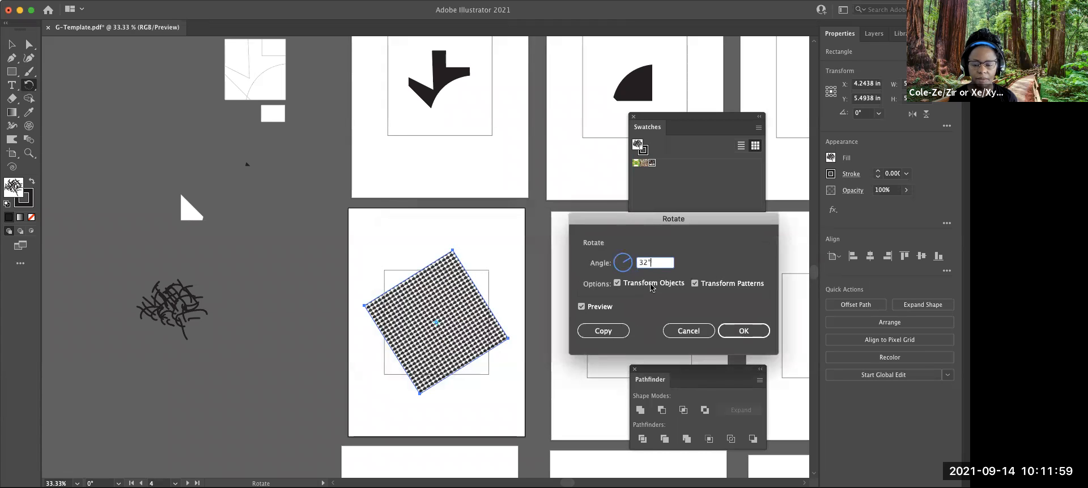
pyautogui.click(616, 283)
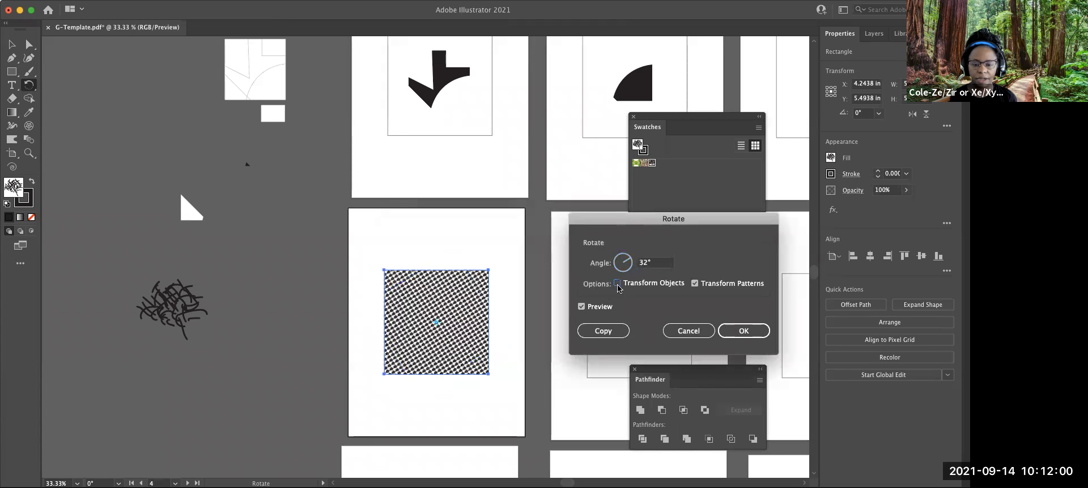
pyautogui.click(749, 327)
pyautogui.press('v')
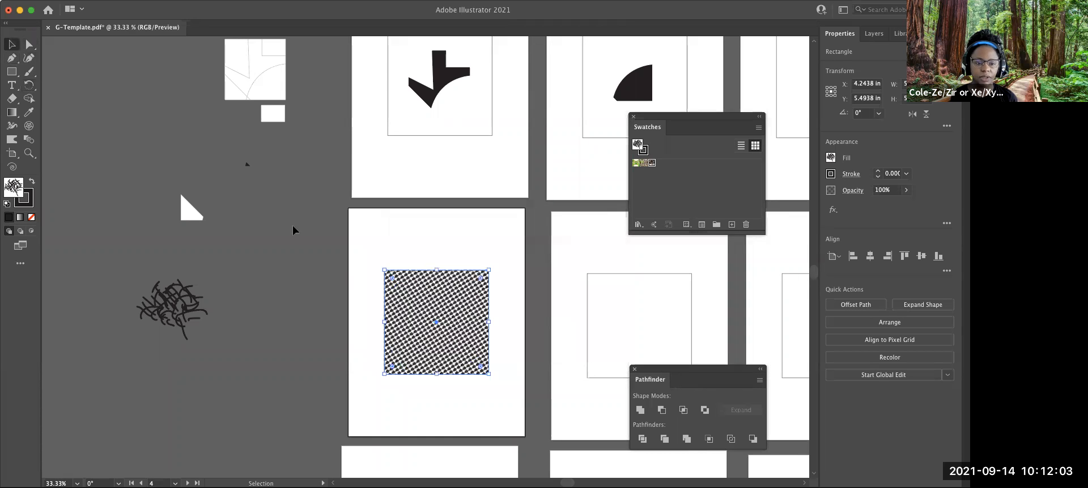
# Step: Fill the fifth artboard's outlined square black and place the tiny scrap triangle, filled white, near the square's lower-right corner
pyautogui.click(292, 225)
pyautogui.moveTo(255, 180); pyautogui.dragTo(89, 148)
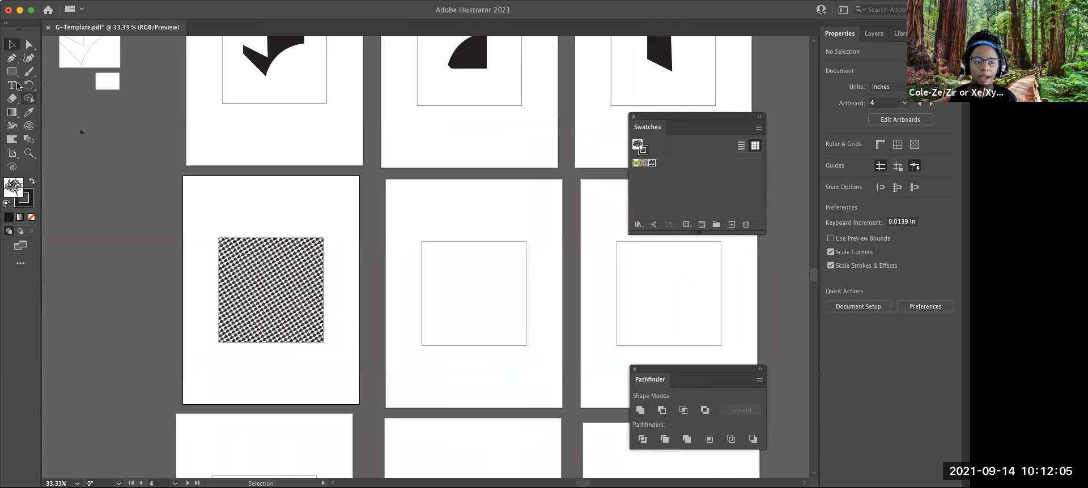
pyautogui.click(436, 252)
pyautogui.click(437, 252)
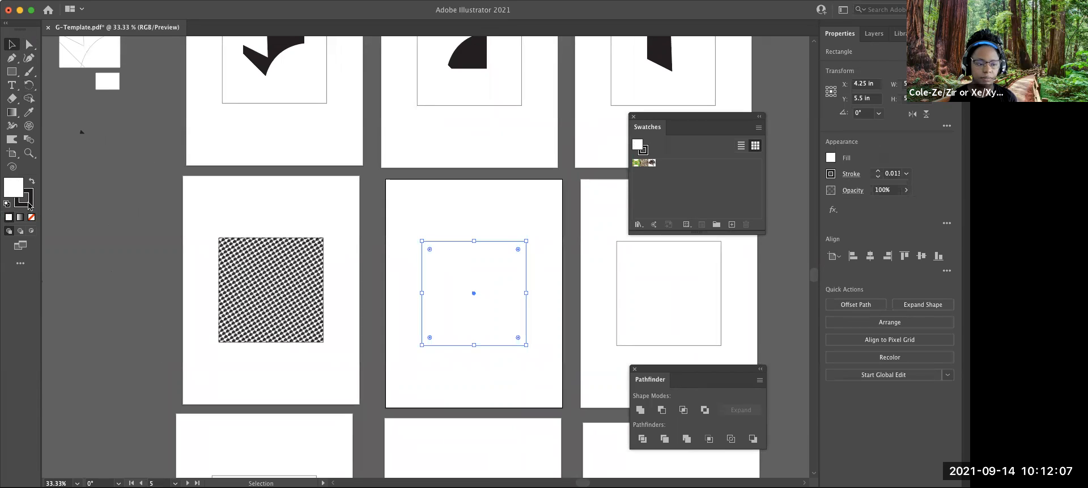
pyautogui.moveTo(29, 205); pyautogui.dragTo(15, 188)
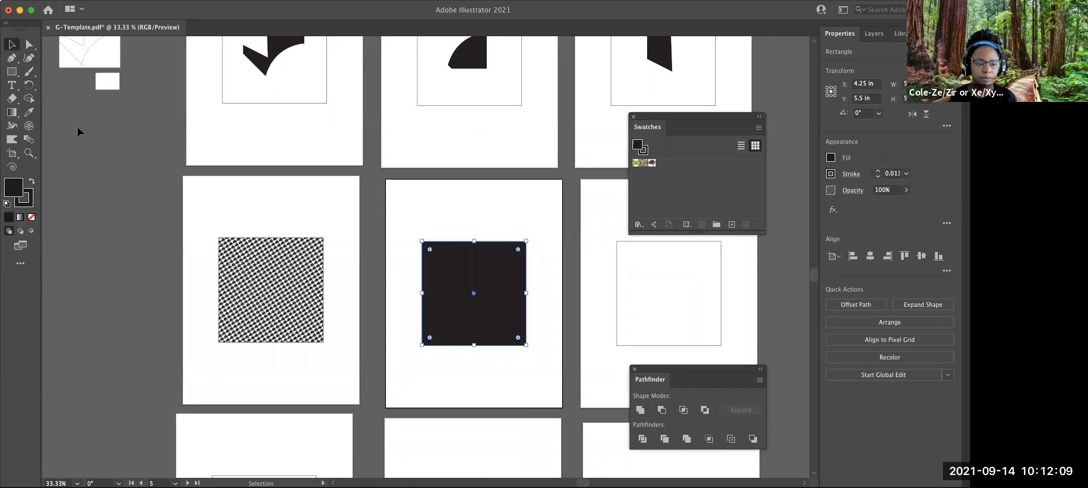
pyautogui.click(81, 137)
pyautogui.press('d')
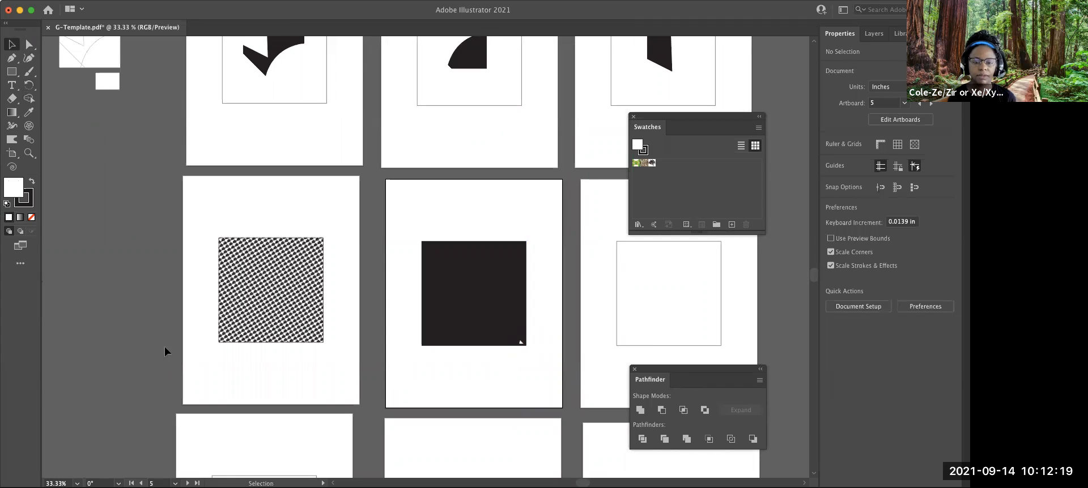
# Step: Place a copy of the seventh artboard's outlined square on the empty pasteboard to the left of that artboard
pyautogui.press('space')
pyautogui.moveTo(600, 286); pyautogui.dragTo(505, 247)
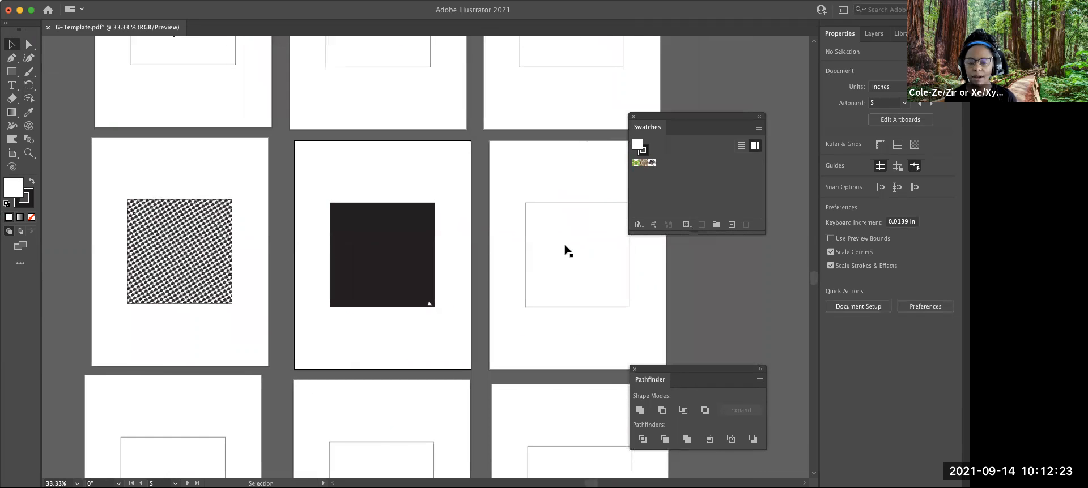
pyautogui.press('space')
pyautogui.moveTo(396, 368); pyautogui.dragTo(725, 208)
pyautogui.click(509, 338)
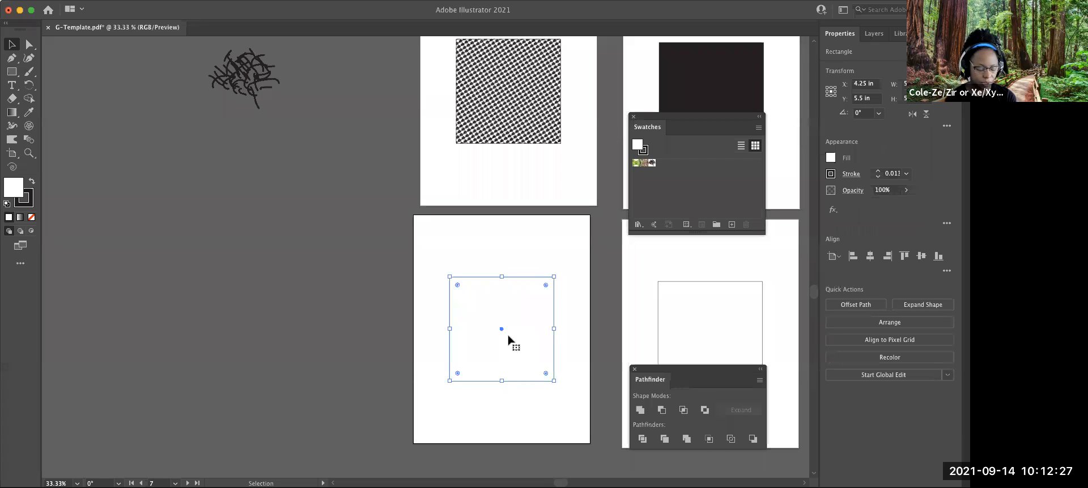
pyautogui.moveTo(508, 340); pyautogui.dragTo(222, 327)
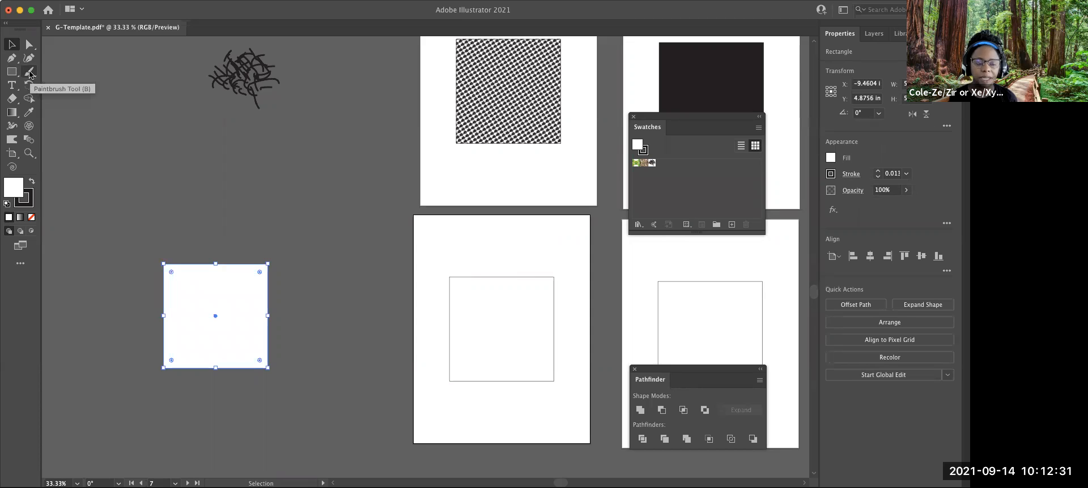
# Step: Draw a steep straight Pen path through the copied square, extending beyond its upper and lower edges
pyautogui.press('p')
pyautogui.click(209, 235)
pyautogui.click(209, 349)
pyautogui.click(187, 400)
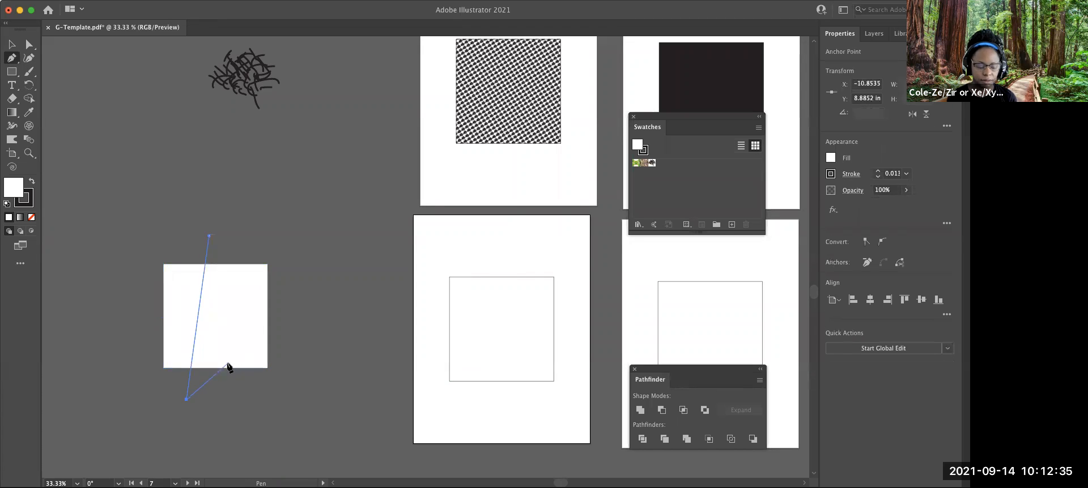
pyautogui.press('Escape')
# Step: Draw a bent Pen path from above the copied square to its inner left area and out past its lower-right edge
pyautogui.click(183, 251)
pyautogui.click(190, 314)
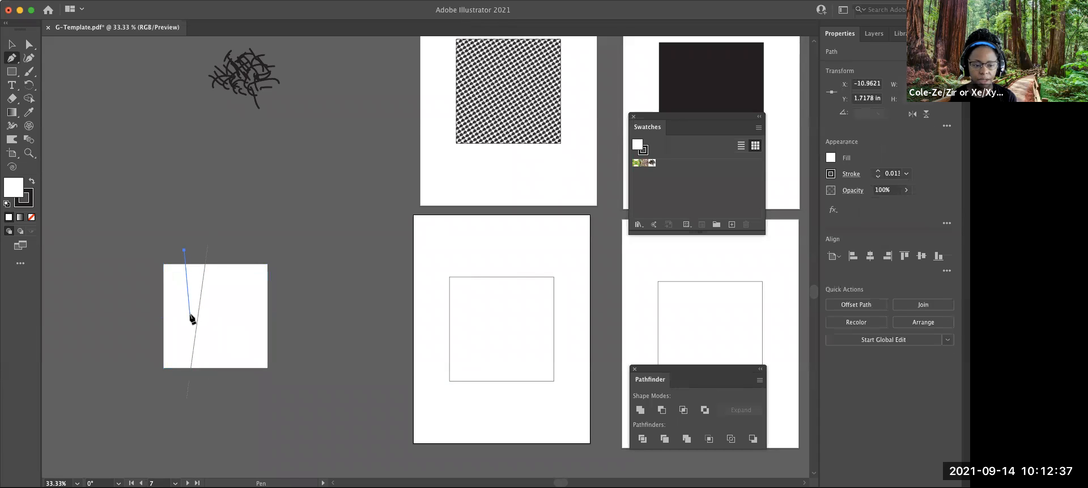
pyautogui.click(290, 360)
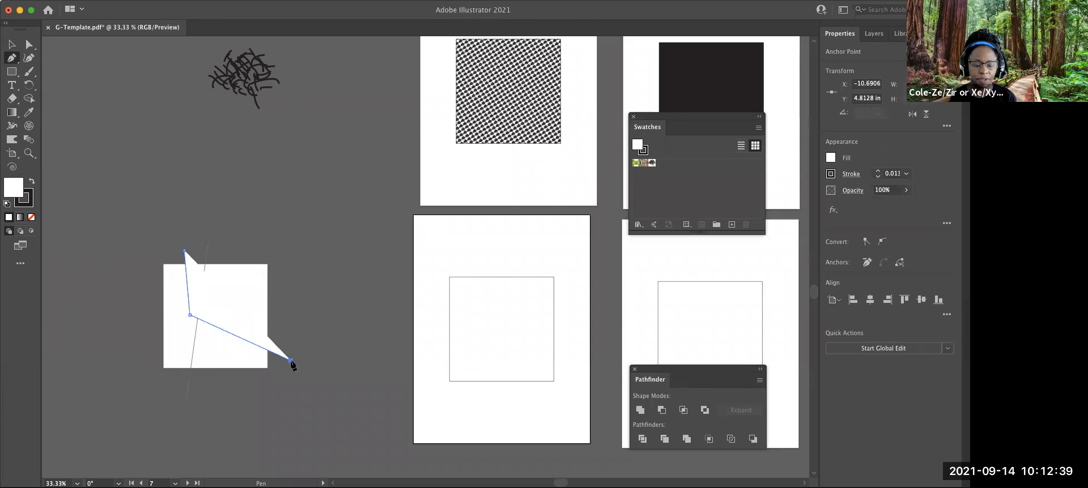
pyautogui.press('v')
pyautogui.click(310, 302)
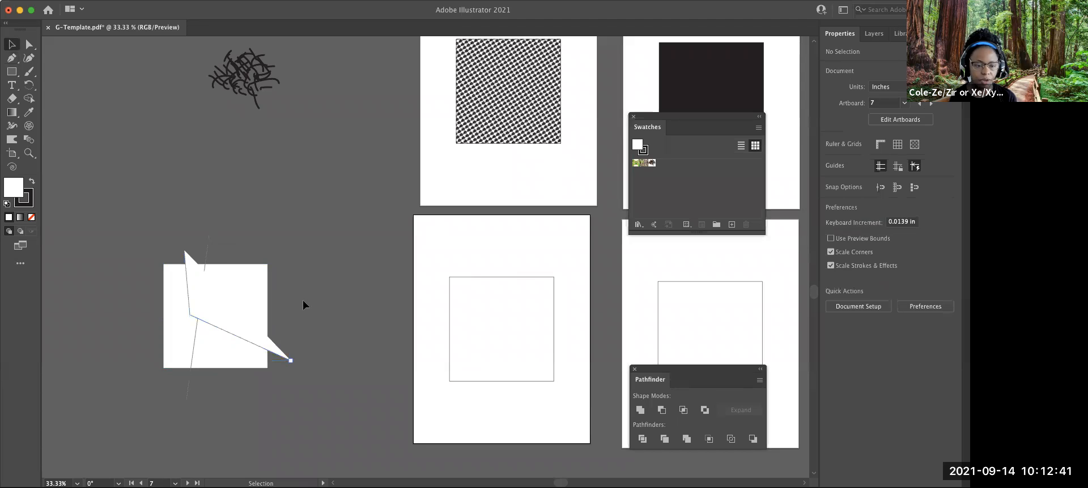
# Step: Draw a gently curved Pen path across the copied square, from beyond its right edge to beyond its lower-left edge
pyautogui.press('p')
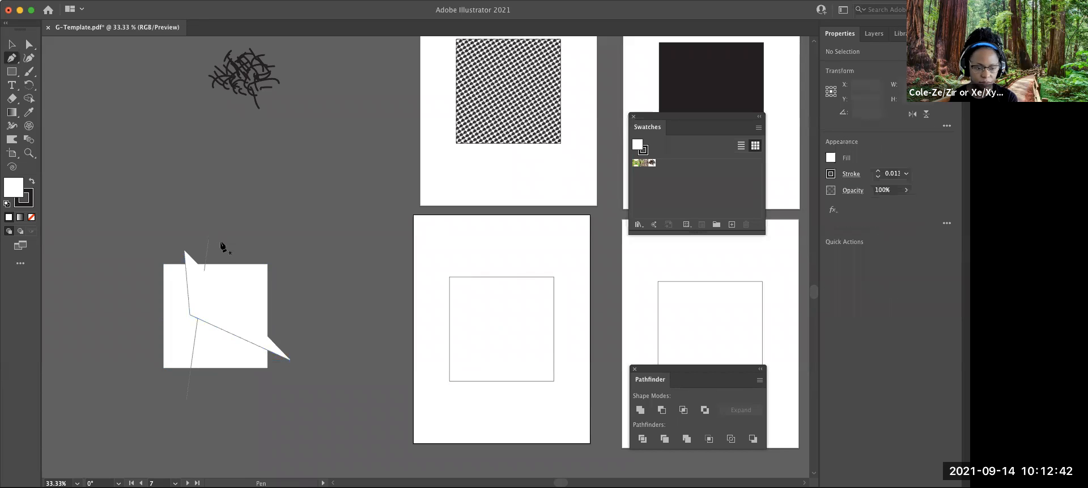
pyautogui.click(309, 311)
pyautogui.moveTo(149, 354); pyautogui.dragTo(101, 392)
pyautogui.press('v')
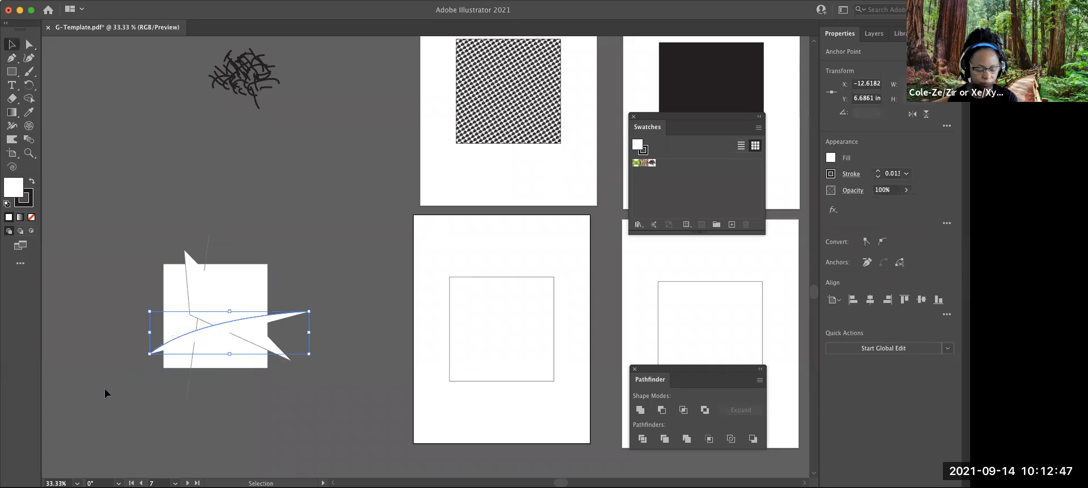
pyautogui.click(152, 290)
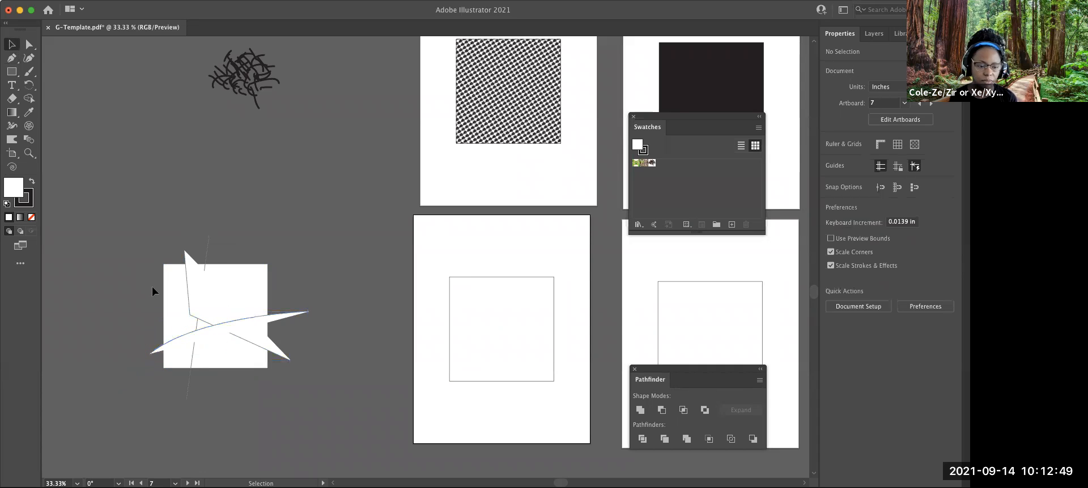
# Step: Draw an angular Pen path across the copied square's upper part, from beyond its left edge and out past its top edge
pyautogui.press('p')
pyautogui.click(149, 281)
pyautogui.click(238, 295)
pyautogui.click(249, 250)
pyautogui.press('v')
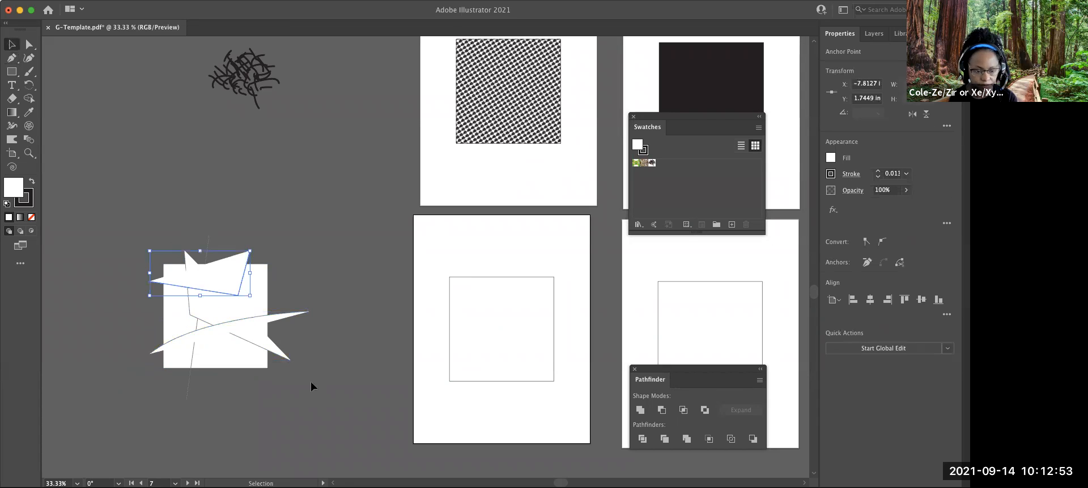
# Step: Divide the copied square and its crossing paths with Pathfinder, and ungroup the resulting pieces
pyautogui.moveTo(131, 240); pyautogui.dragTo(298, 262)
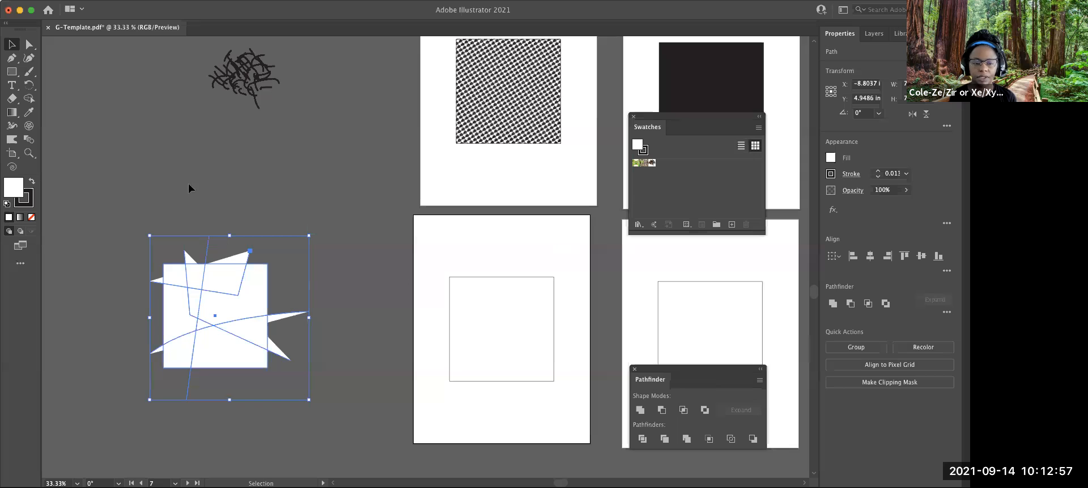
pyautogui.click(642, 439)
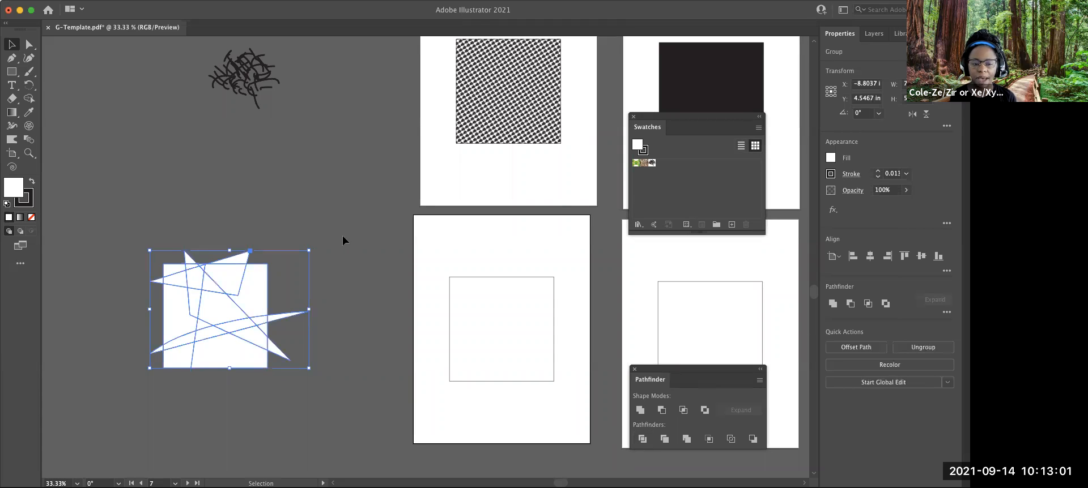
pyautogui.click(341, 290)
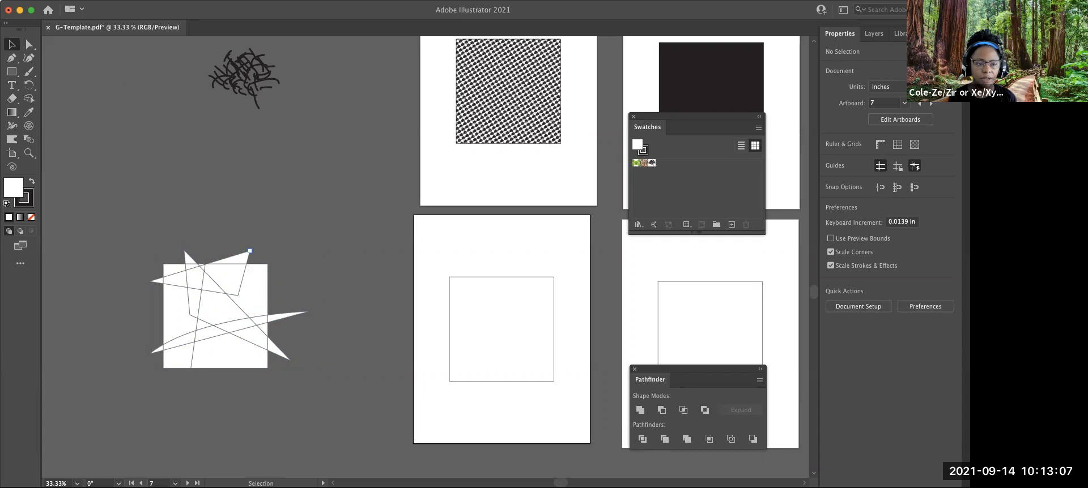
pyautogui.click(88, 1)
pyautogui.click(287, 360)
pyautogui.click(288, 361)
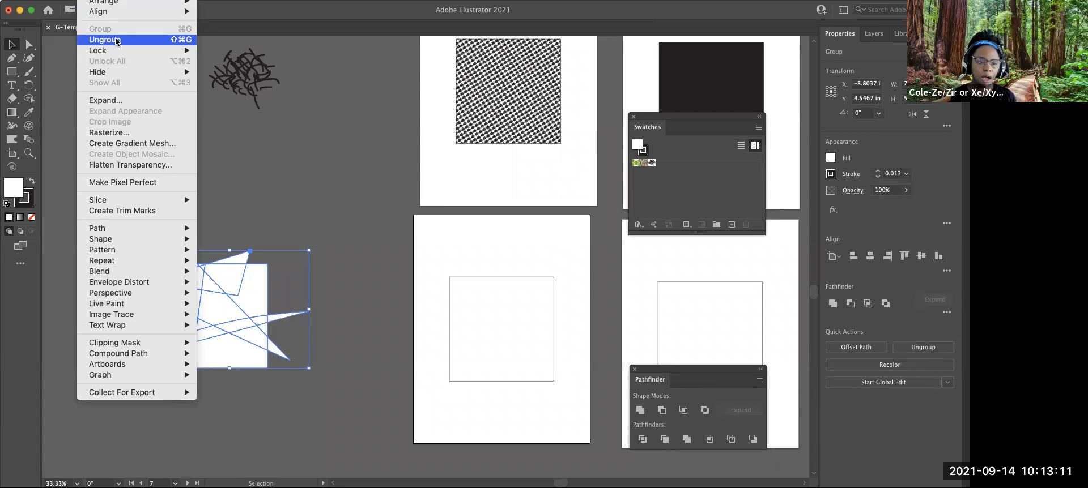
pyautogui.click(108, 39)
pyautogui.click(284, 218)
# Step: Delete the pointed pieces that stick out beyond the edges of the divided square
pyautogui.click(249, 256)
pyautogui.moveTo(249, 256); pyautogui.dragTo(189, 259)
pyautogui.press('Delete')
pyautogui.click(156, 282)
pyautogui.press('Delete')
pyautogui.press('Delete')
pyautogui.click(285, 358)
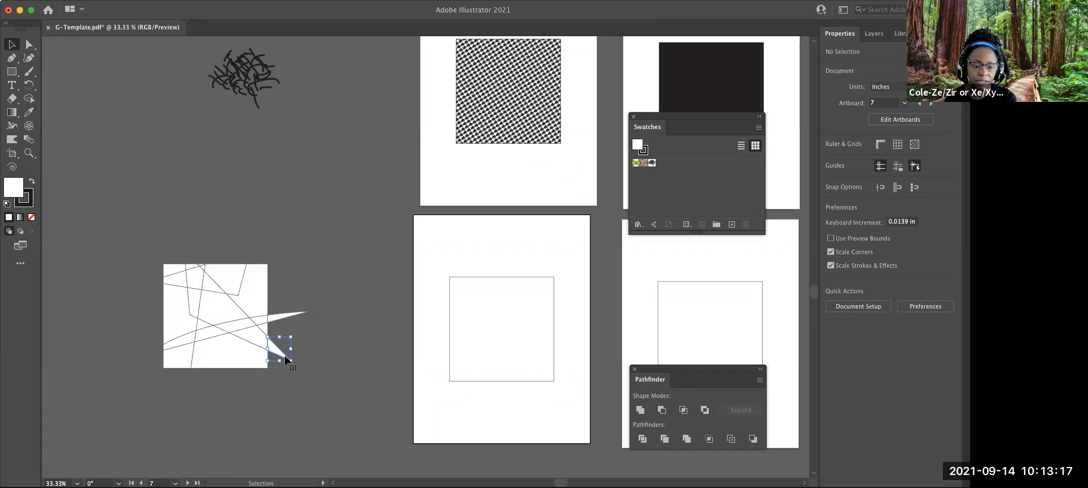
pyautogui.click(285, 319)
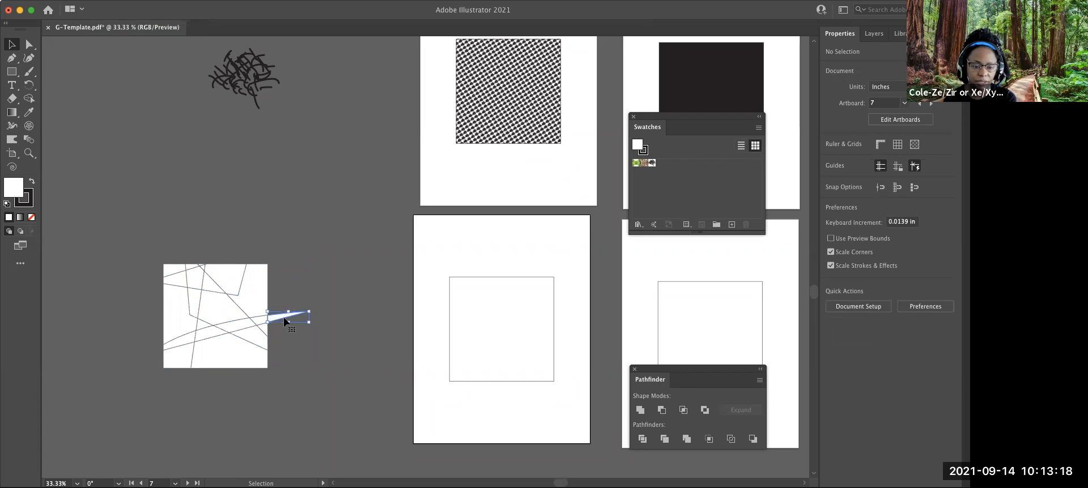
# Step: Fill the divided square's central polygon and the four-sided piece above it at the top edge with black
pyautogui.click(233, 310)
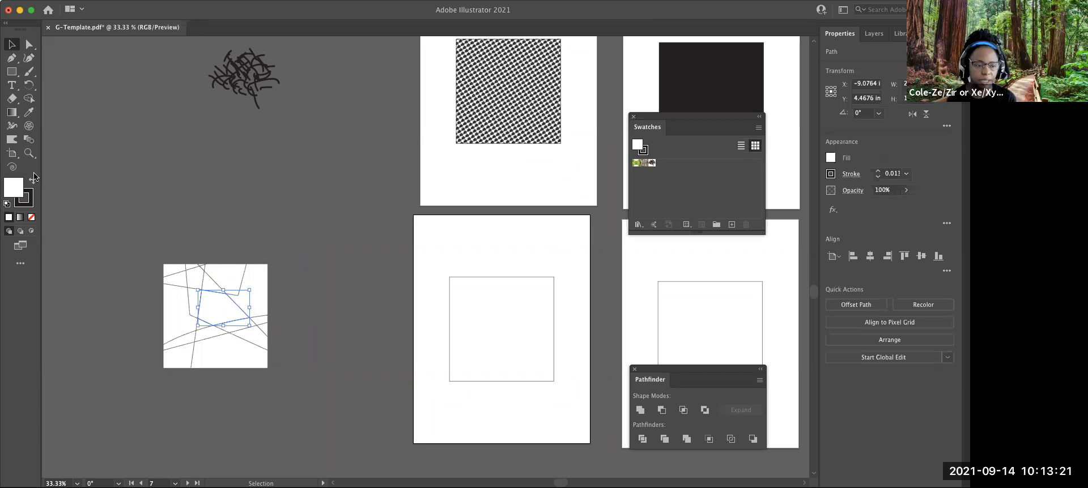
pyautogui.moveTo(30, 203); pyautogui.dragTo(13, 189)
pyautogui.click(308, 203)
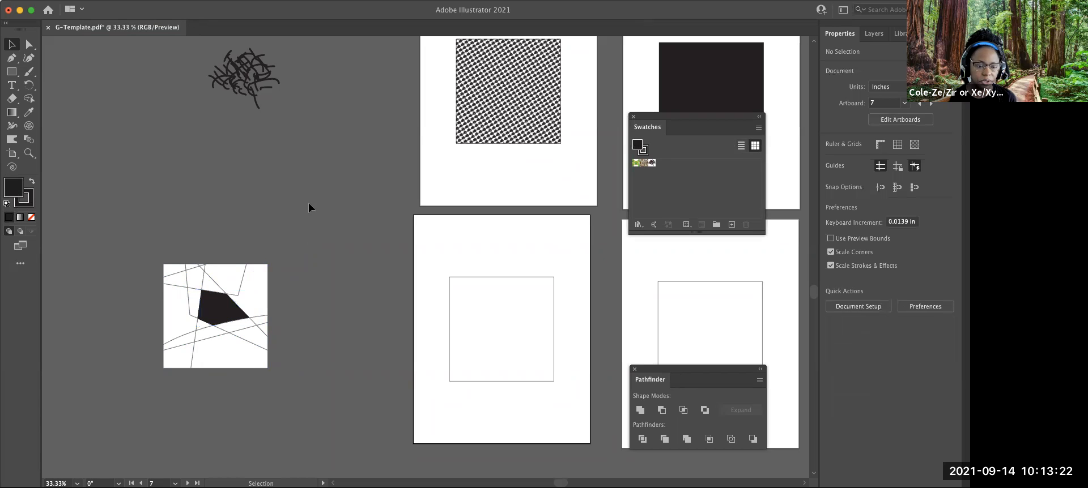
pyautogui.click(234, 274)
pyautogui.moveTo(32, 202); pyautogui.dragTo(13, 189)
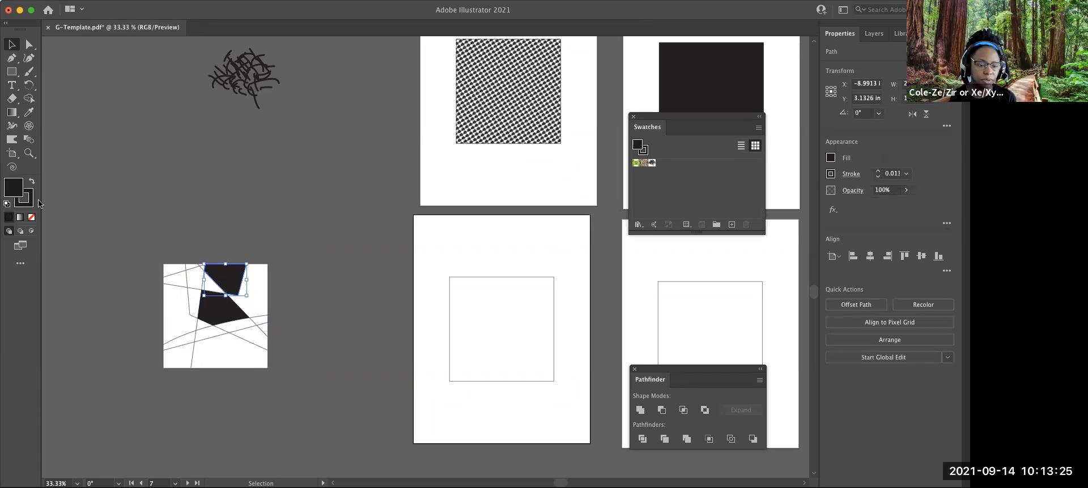
pyautogui.click(369, 232)
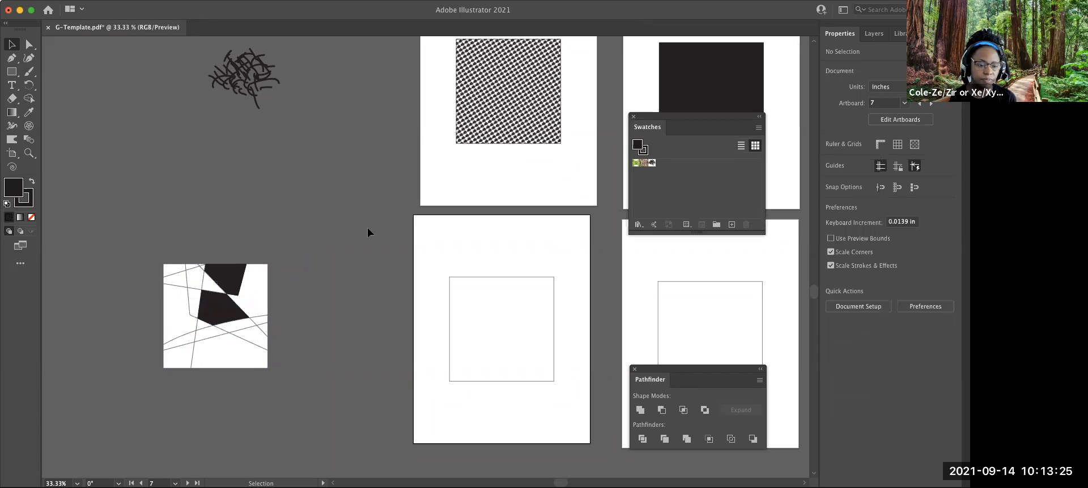
# Step: Fill three alternating pieces in the upper-left part of the divided square black by sampling an existing black piece with the Eyedropper
pyautogui.click(195, 277)
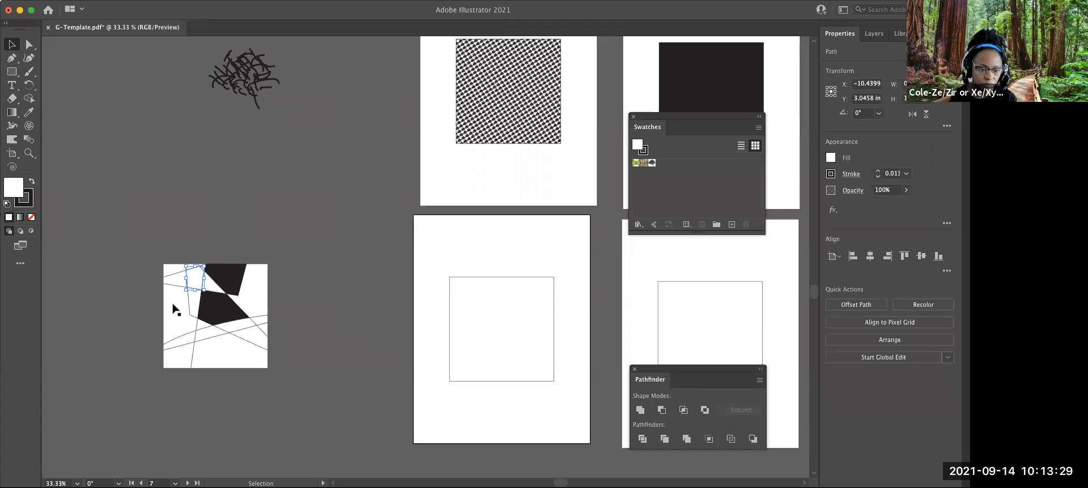
pyautogui.keyDown('shift'); pyautogui.click(171, 272); pyautogui.keyUp('shift')
pyautogui.keyDown('shift'); pyautogui.click(177, 331); pyautogui.keyUp('shift')
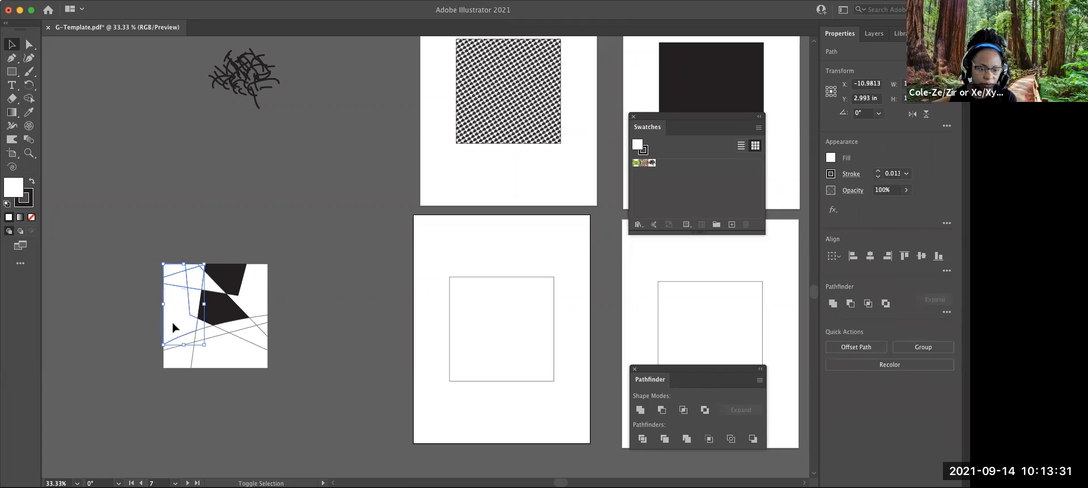
pyautogui.click(27, 115)
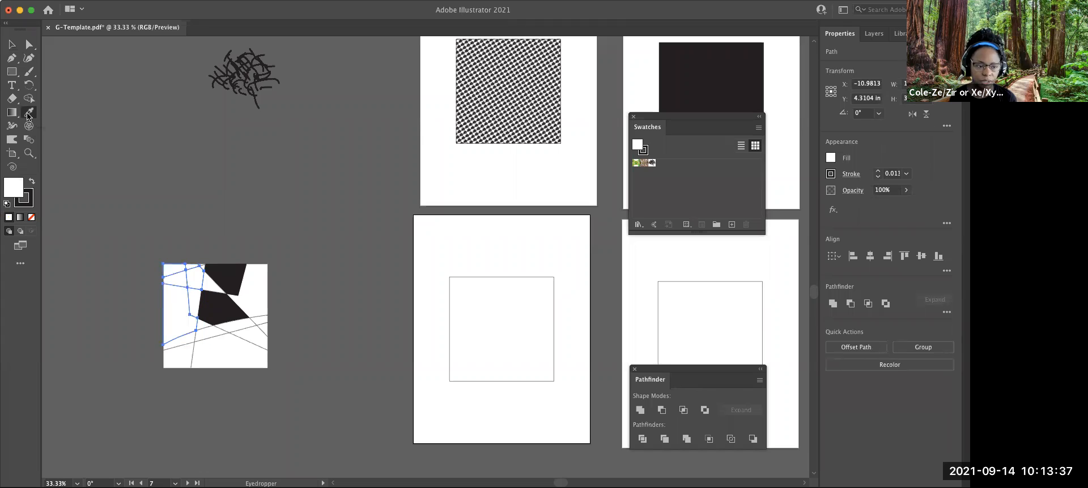
pyautogui.click(238, 273)
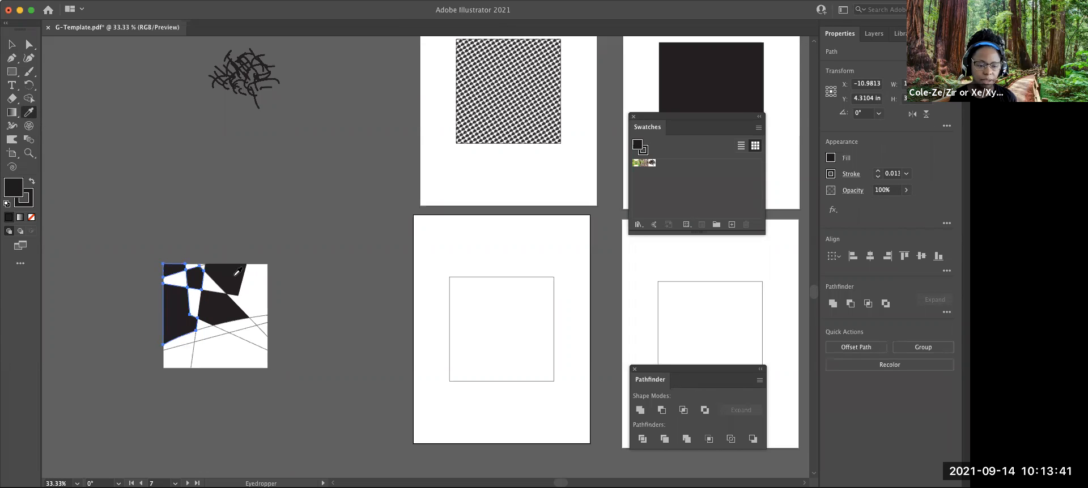
pyautogui.click(11, 45)
pyautogui.click(306, 224)
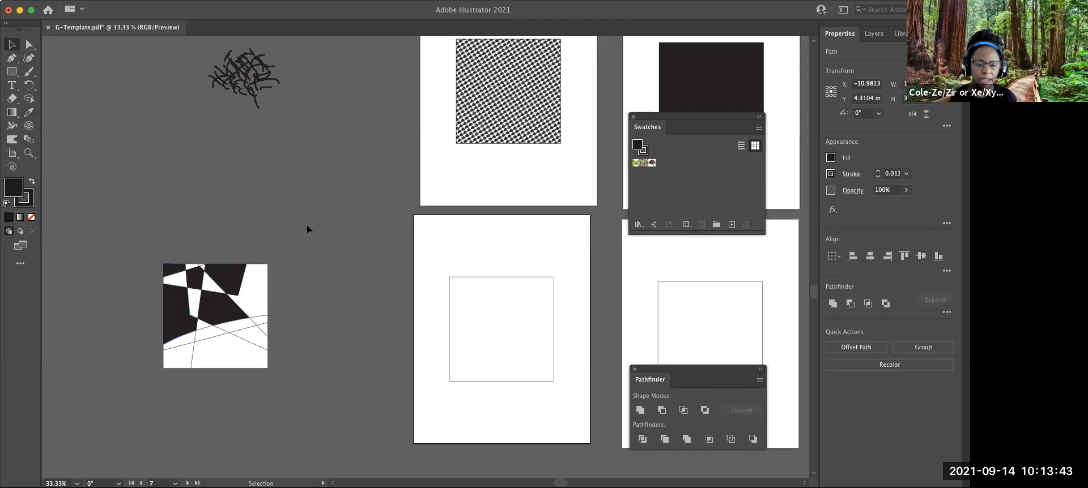
# Step: Fill the tiny sliver at the divided square's top edge black by sampling a neighbouring black piece
pyautogui.click(201, 266)
pyautogui.click(34, 115)
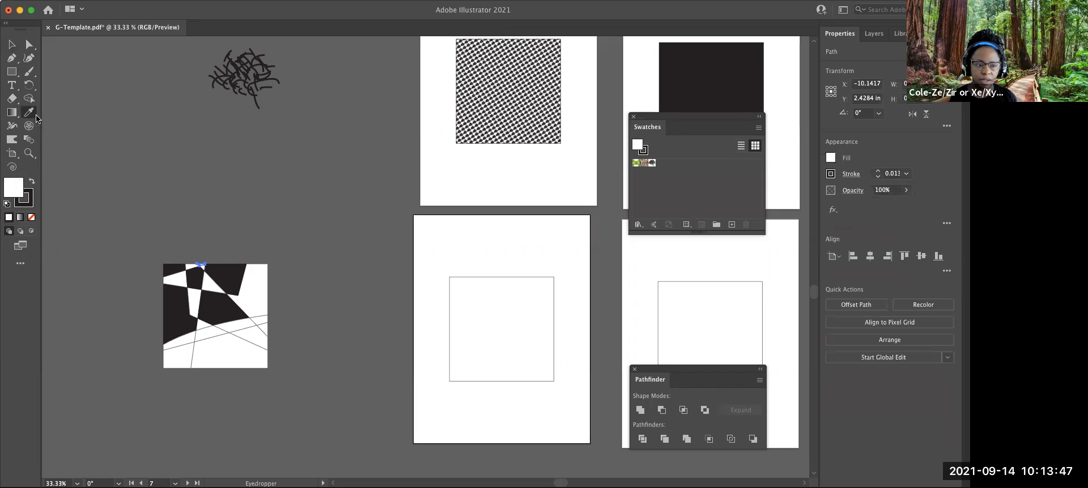
pyautogui.click(231, 271)
pyautogui.click(11, 44)
pyautogui.click(260, 211)
# Step: Fill the alternating middle, right and lower-left pieces in the divided square's lower half black with the Eyedropper
pyautogui.click(216, 339)
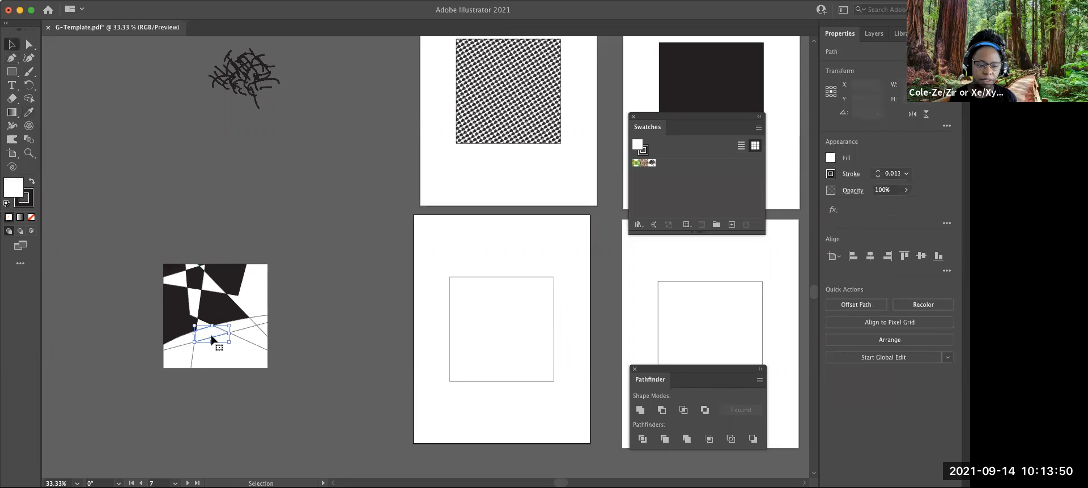
pyautogui.keyDown('shift'); pyautogui.click(256, 327); pyautogui.keyUp('shift')
pyautogui.keyDown('shift'); pyautogui.click(178, 348); pyautogui.keyUp('shift')
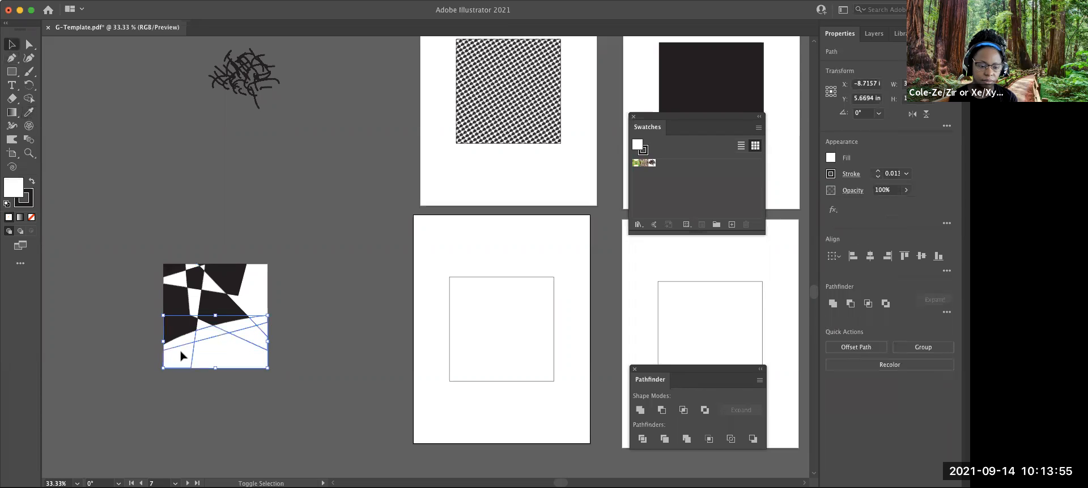
pyautogui.press('i')
pyautogui.click(235, 275)
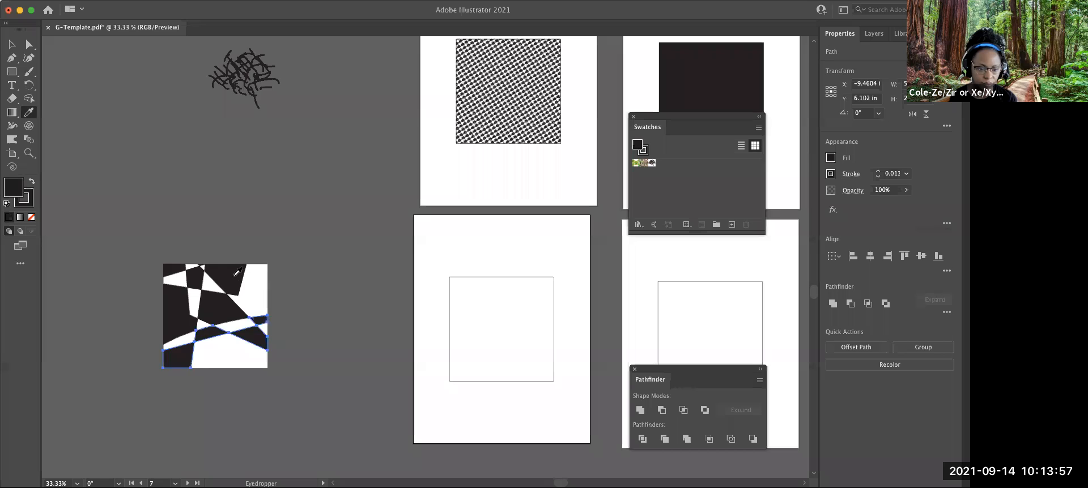
pyautogui.press('v')
pyautogui.click(334, 275)
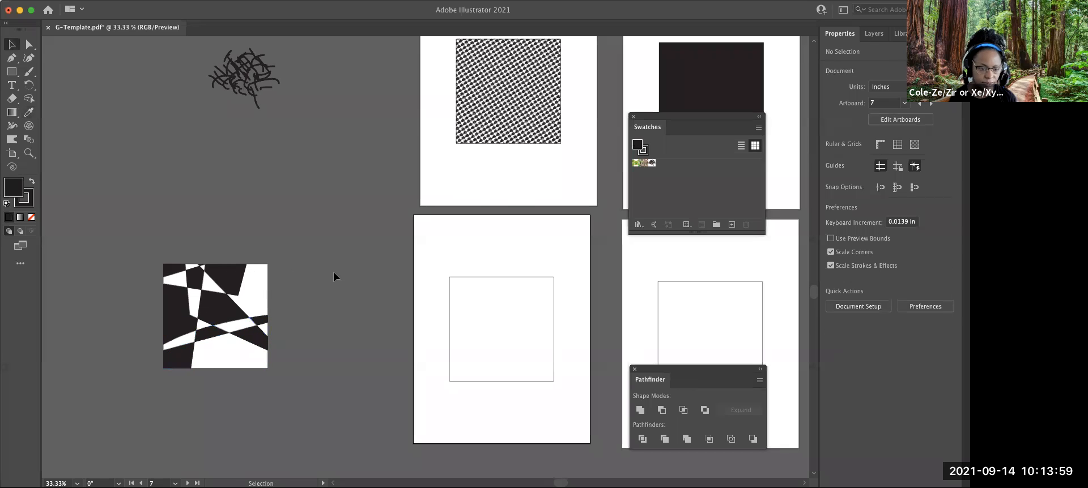
# Step: Group all pieces of the divided black-and-white square and place the group exactly over the empty square outline on artboard 7
pyautogui.moveTo(157, 235); pyautogui.dragTo(294, 391)
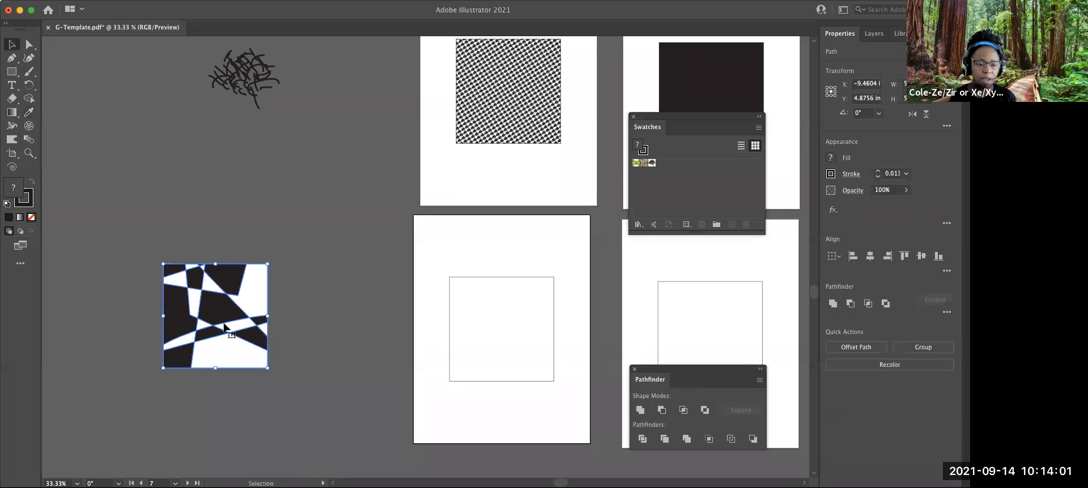
pyautogui.click(91, 2)
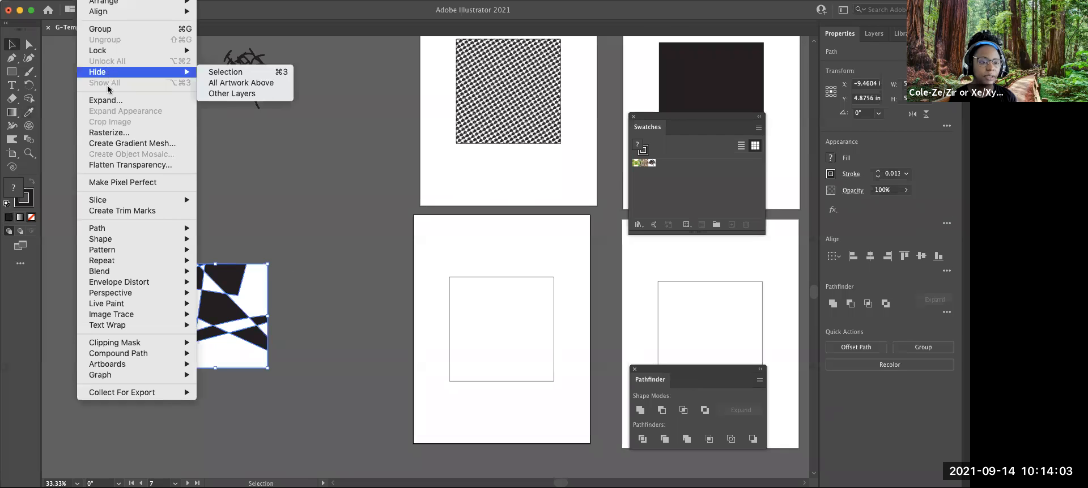
pyautogui.click(105, 30)
pyautogui.moveTo(230, 299); pyautogui.dragTo(515, 313)
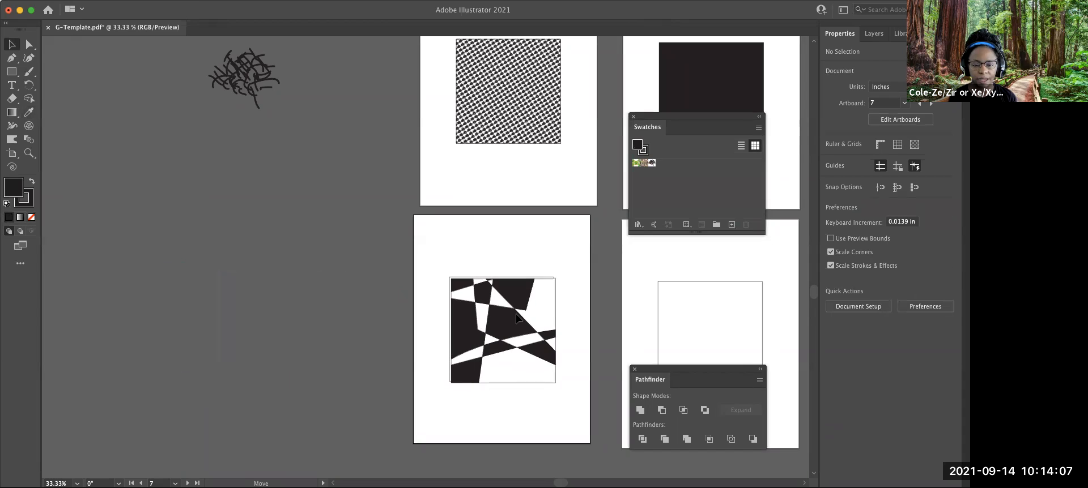
pyautogui.press('Left')
pyautogui.press('Left')
pyautogui.press('Left')
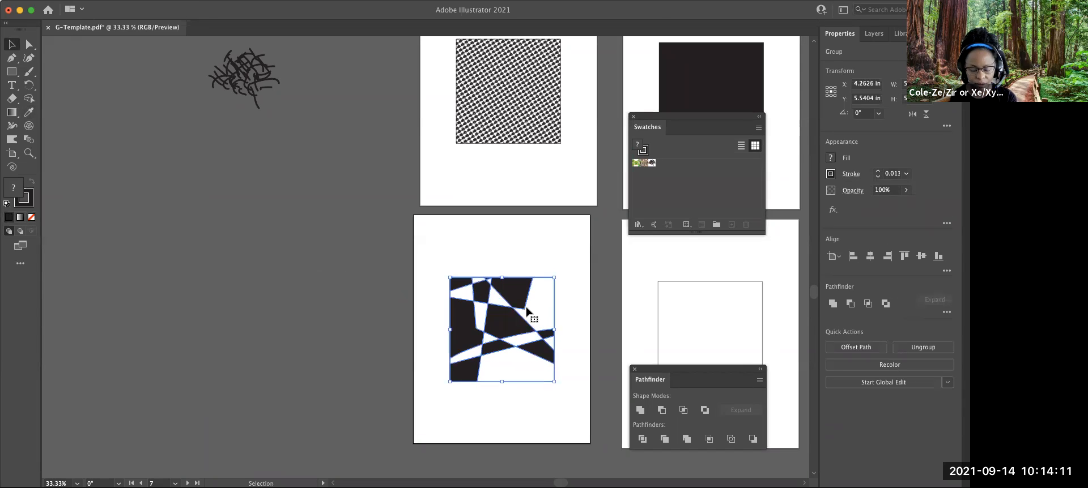
pyautogui.click(215, 220)
pyautogui.press('space')
pyautogui.moveTo(276, 189); pyautogui.dragTo(112, 175)
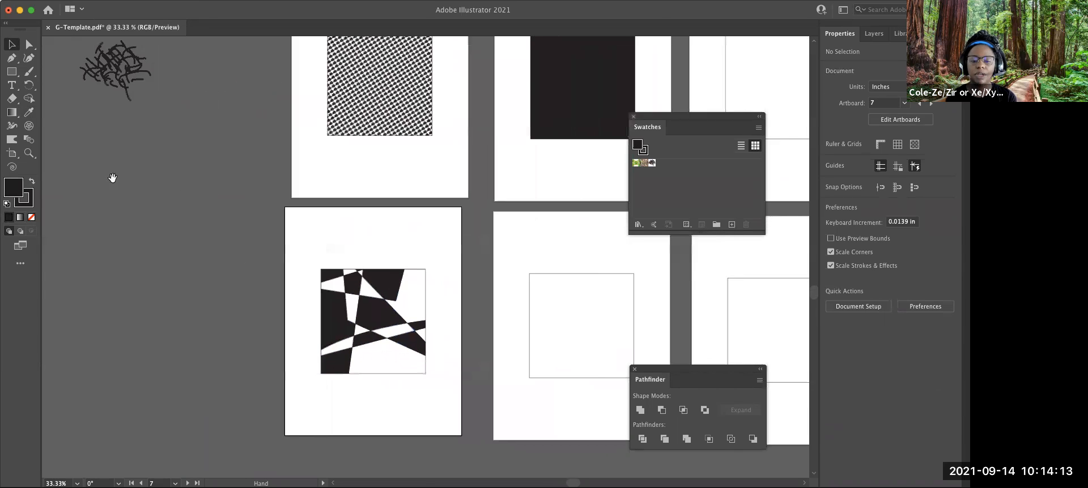
pyautogui.scroll(4, 424, 338)
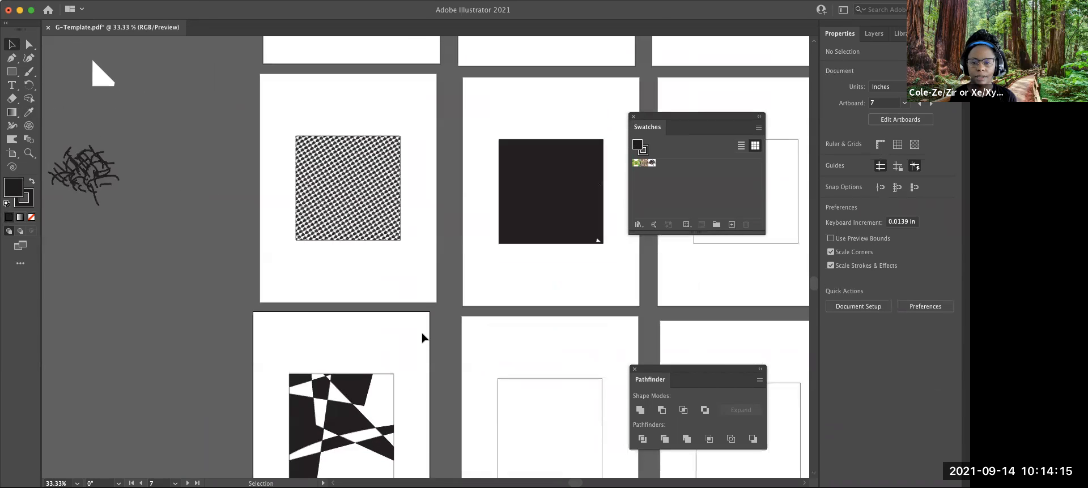
pyautogui.press('super+minus')
pyautogui.press('super+minus')
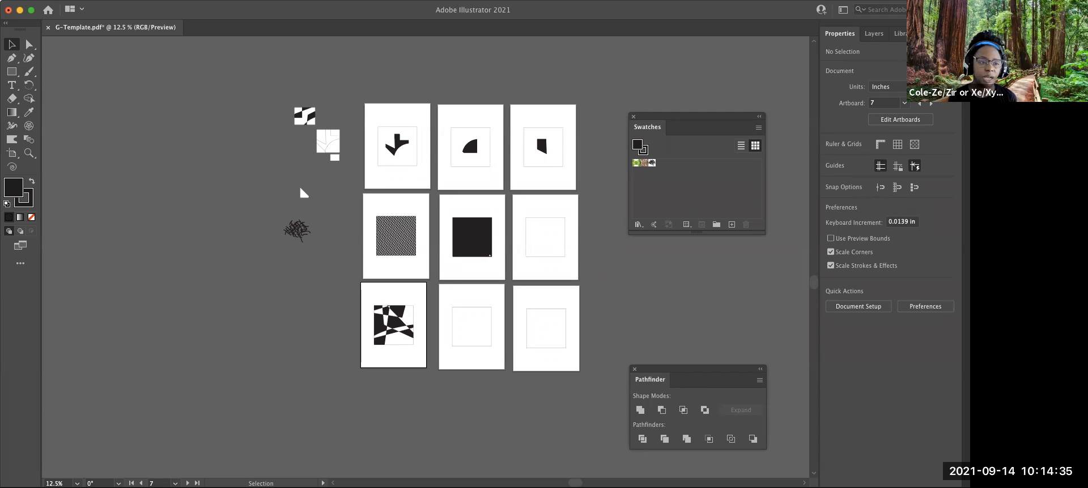
pyautogui.click(41, 2)
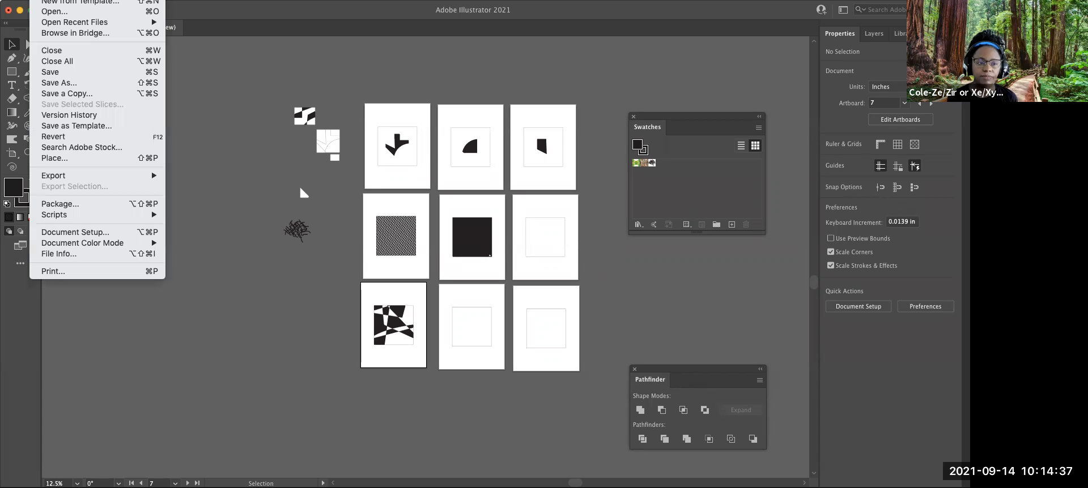
pyautogui.click(74, 85)
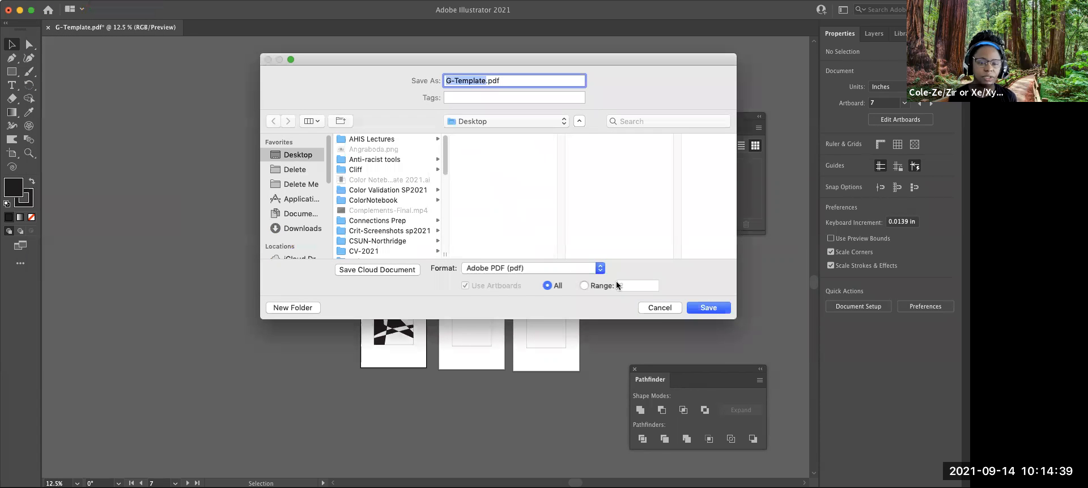
pyautogui.click(660, 309)
# Step: Set up an Export As of the document in JPEG (jpg) format with Use Artboards enabled for all artboards
pyautogui.click(42, 1)
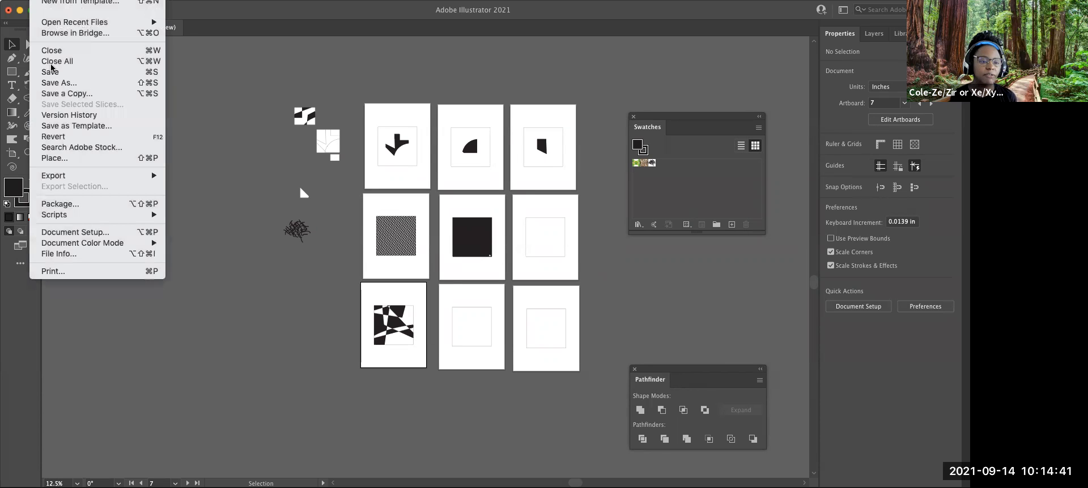
pyautogui.moveTo(66, 176)
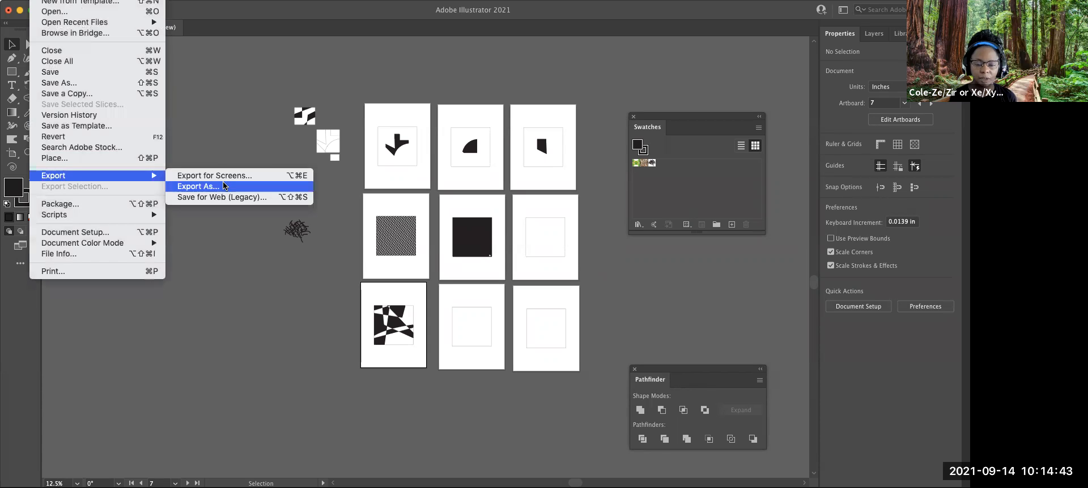
pyautogui.click(198, 187)
pyautogui.click(436, 269)
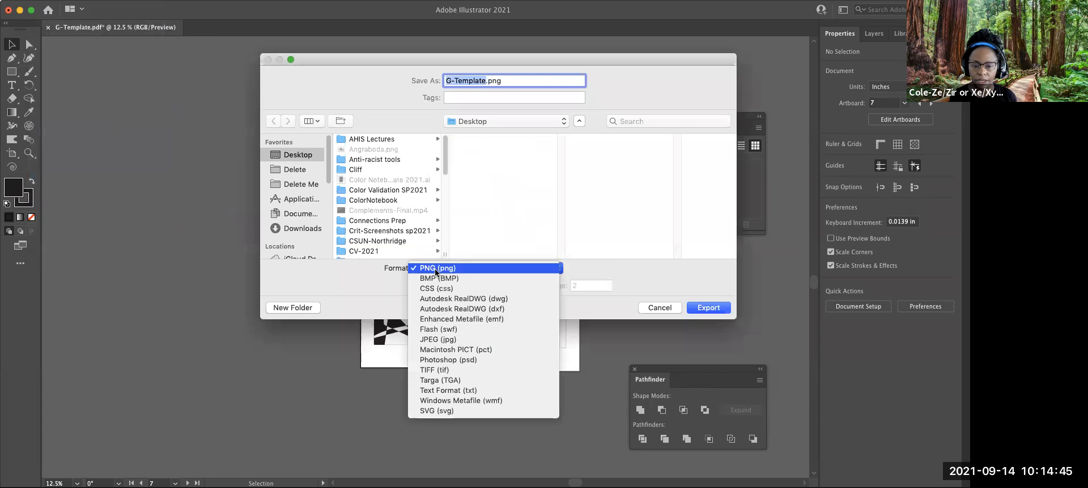
pyautogui.click(448, 338)
pyautogui.click(418, 286)
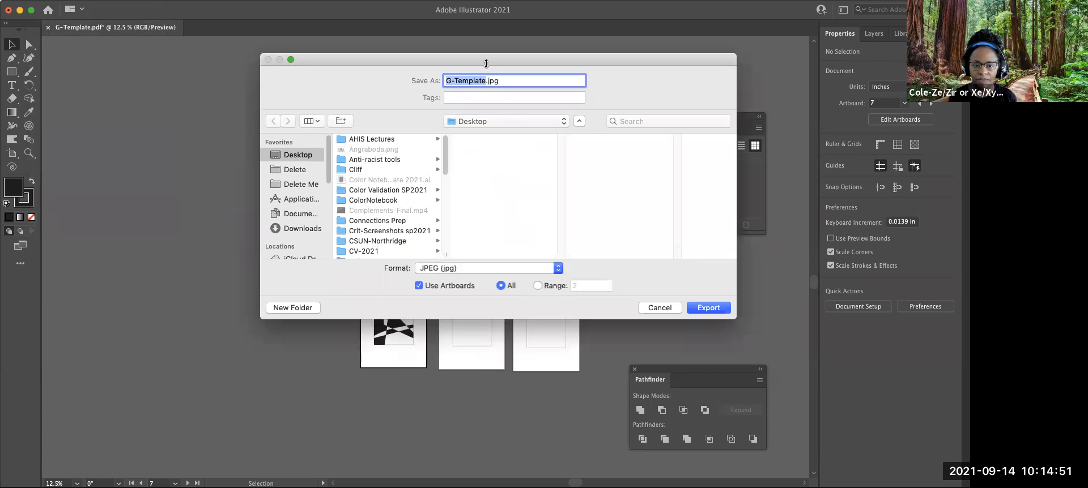
# Step: Name the export file lastname-Firstname-FG.jpg and export it to the Desktop
pyautogui.write('la')
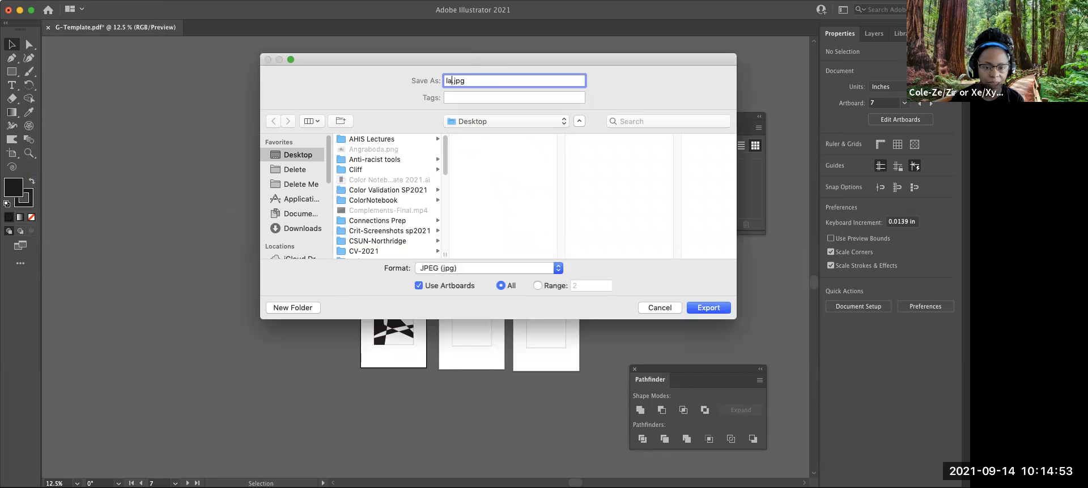
pyautogui.write('stname')
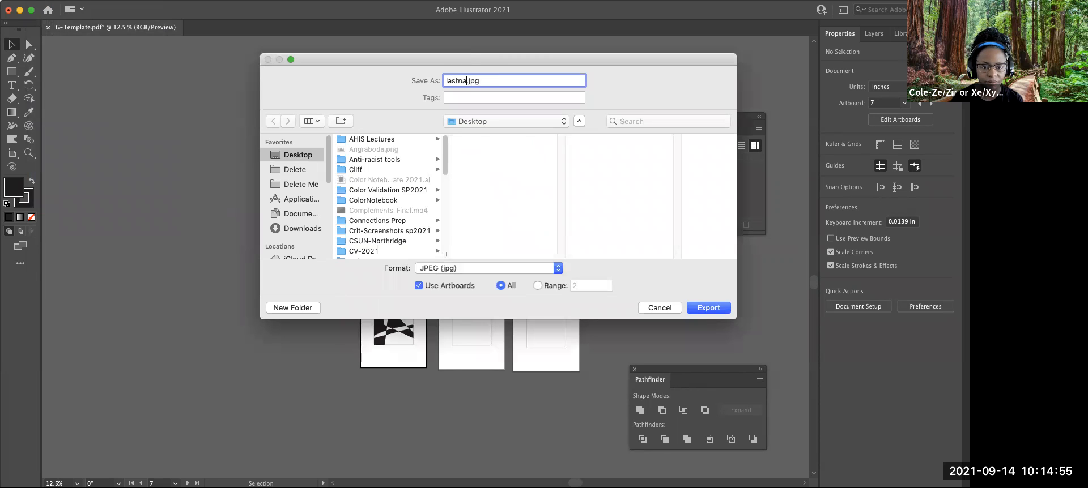
pyautogui.write('-Firstname-')
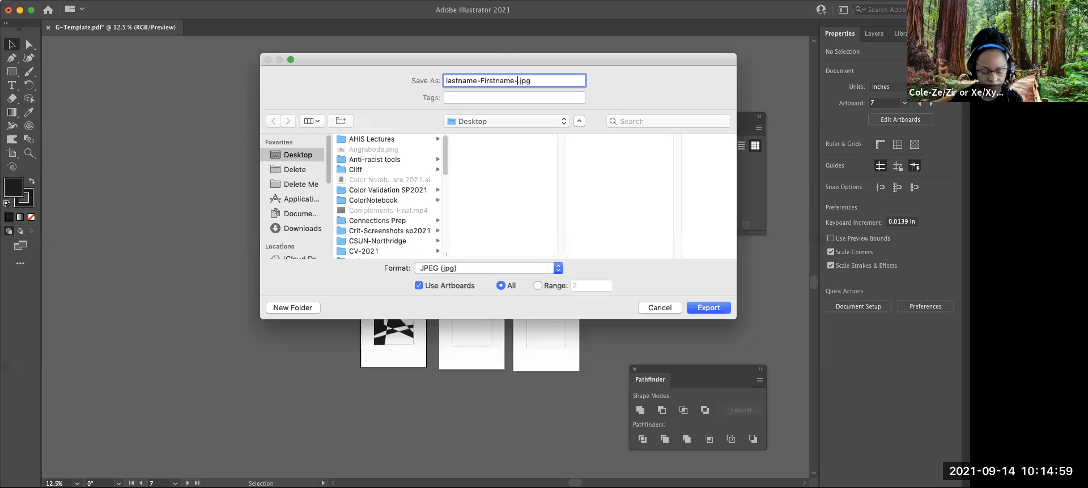
pyautogui.write('FG')
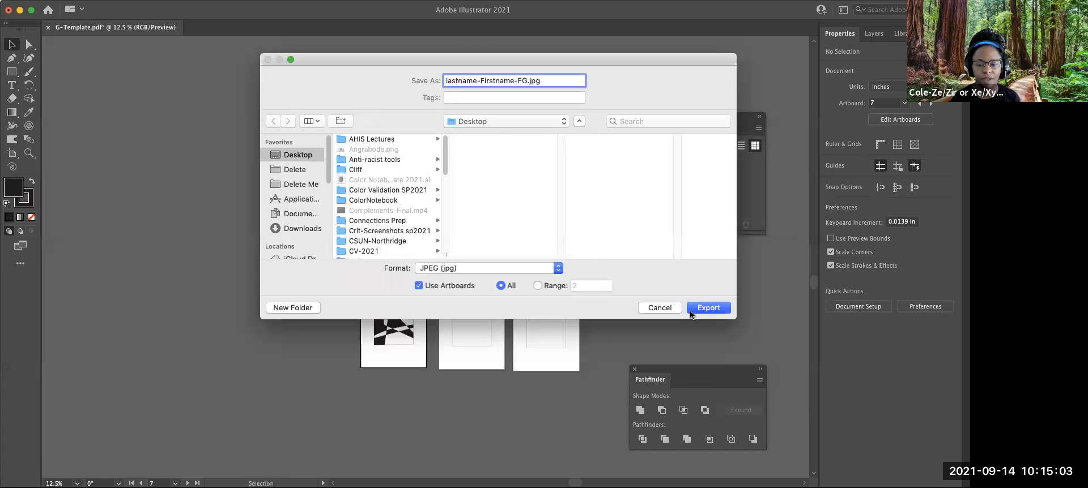
pyautogui.click(708, 307)
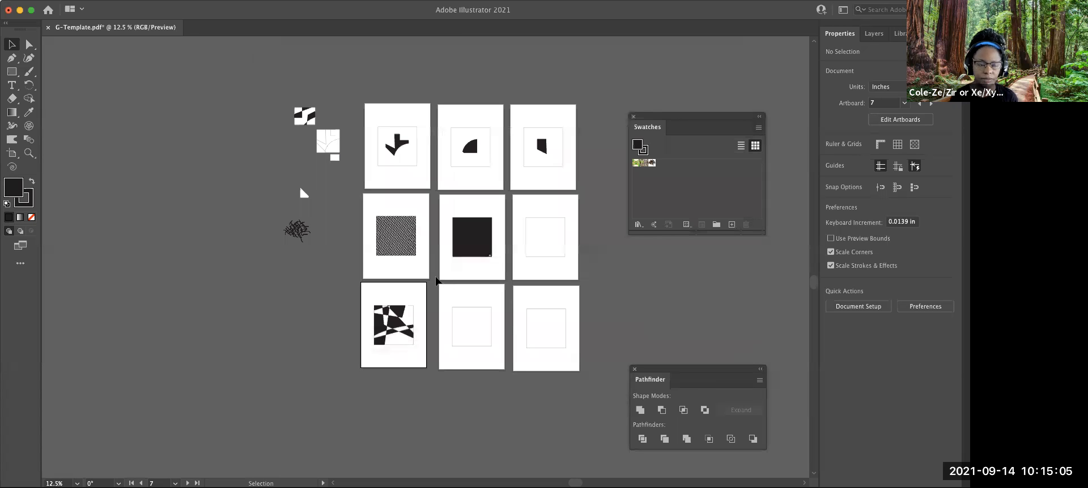